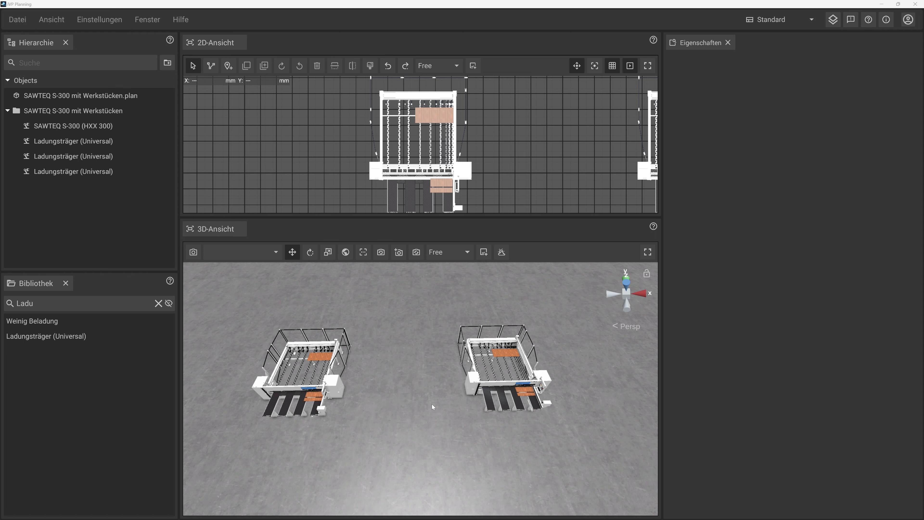
Examine the properties of the group "SAWTEQ S-300 mit Werkstücken", including its position and scale, and clear the selection.
{"action": "middle_click_drag", "start_coordinate": [431, 403], "coordinate": [412, 398]}
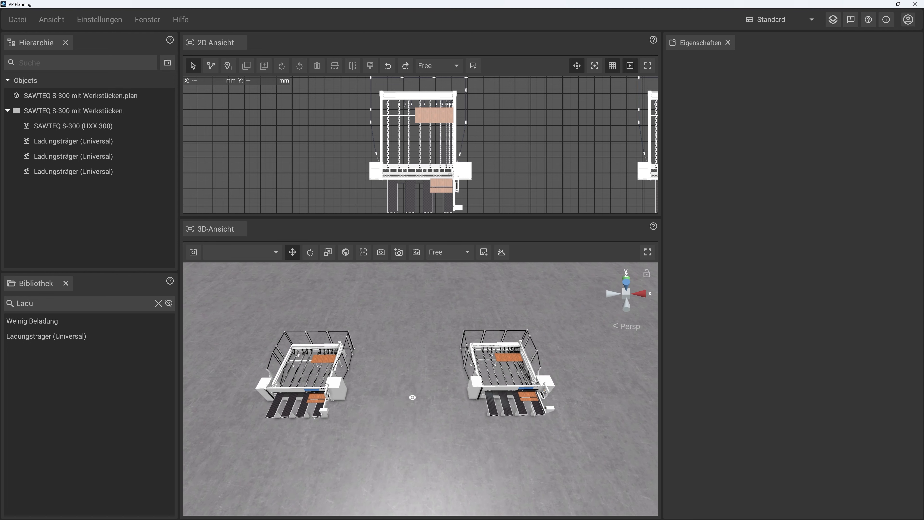
{"action": "right_click_drag", "start_coordinate": [412, 397], "coordinate": [412, 398]}
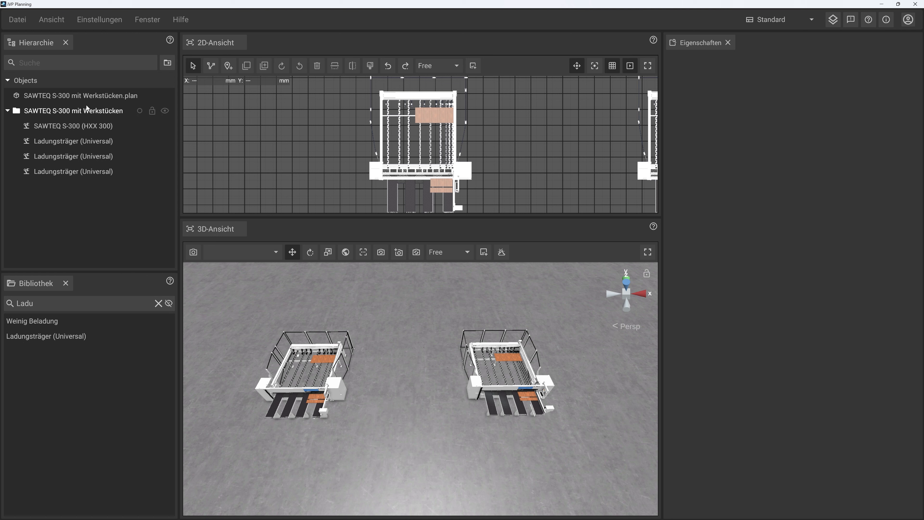
{"action": "left_click", "coordinate": [77, 117]}
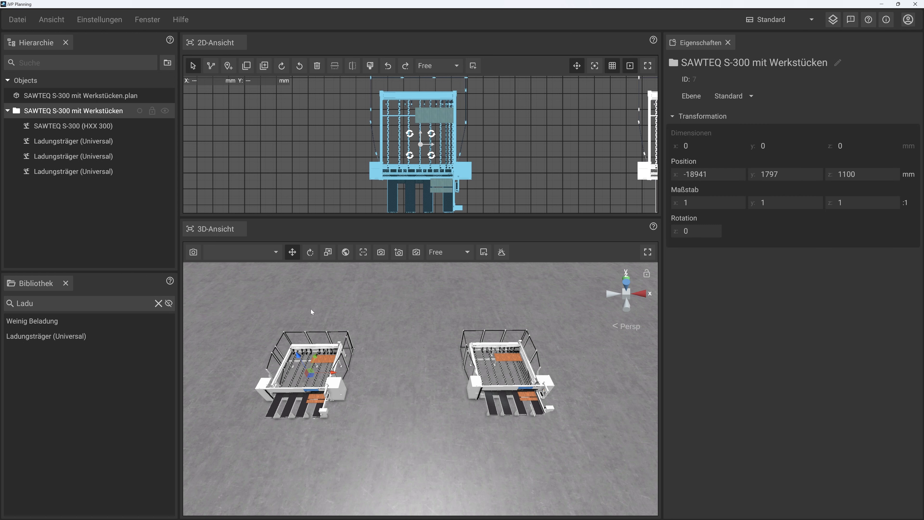
{"action": "left_click", "coordinate": [364, 393]}
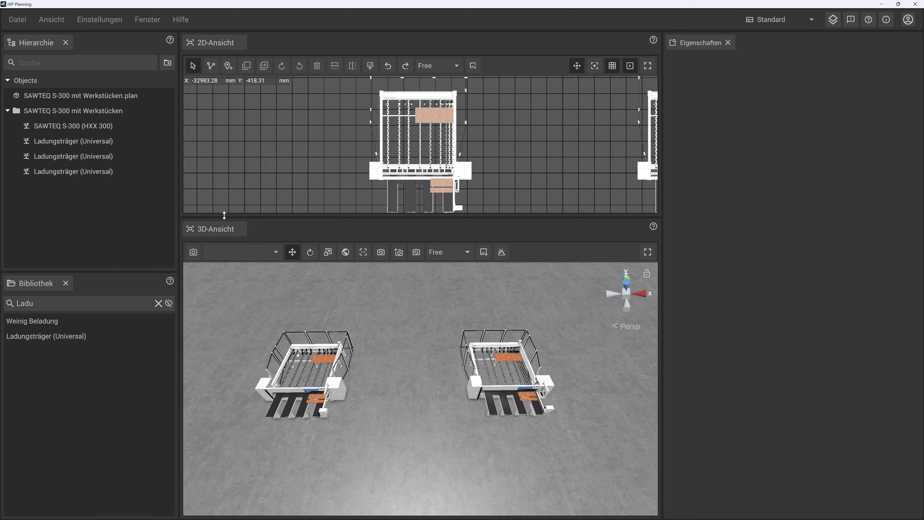
Examine the front workpiece, the saw and the imported plan object by cycling the selection on the still-packed machine.
{"action": "right_click_drag", "start_coordinate": [411, 400], "coordinate": [375, 394]}
{"action": "key", "text": "w"}
{"action": "key", "text": "w"}
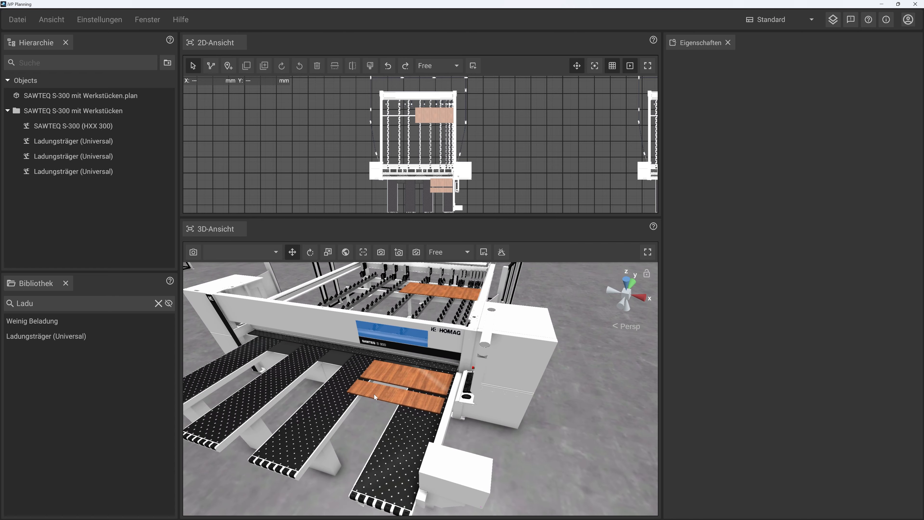
{"action": "left_click", "coordinate": [359, 388]}
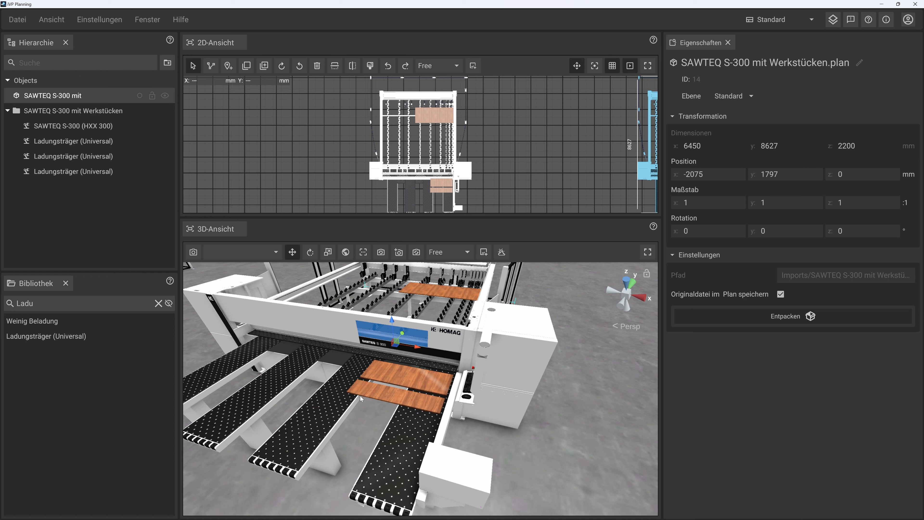
{"action": "left_click", "coordinate": [359, 388]}
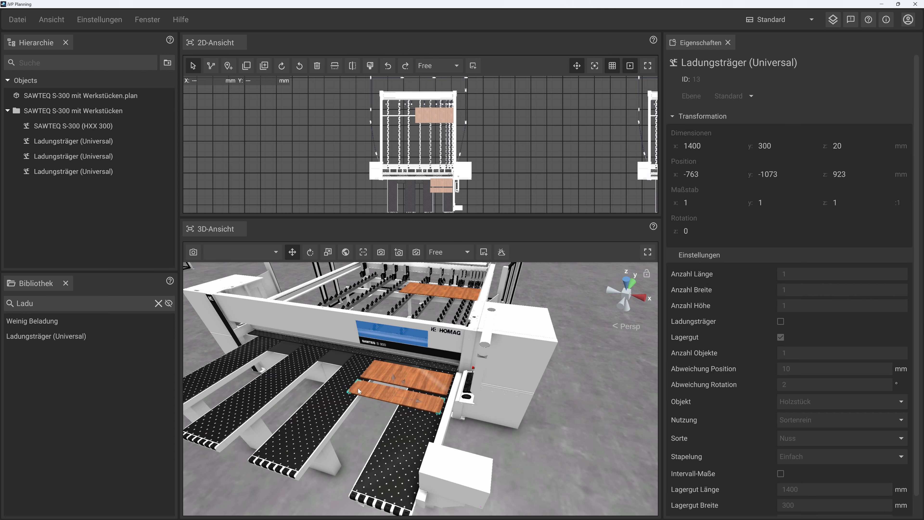
{"action": "left_click", "coordinate": [358, 388]}
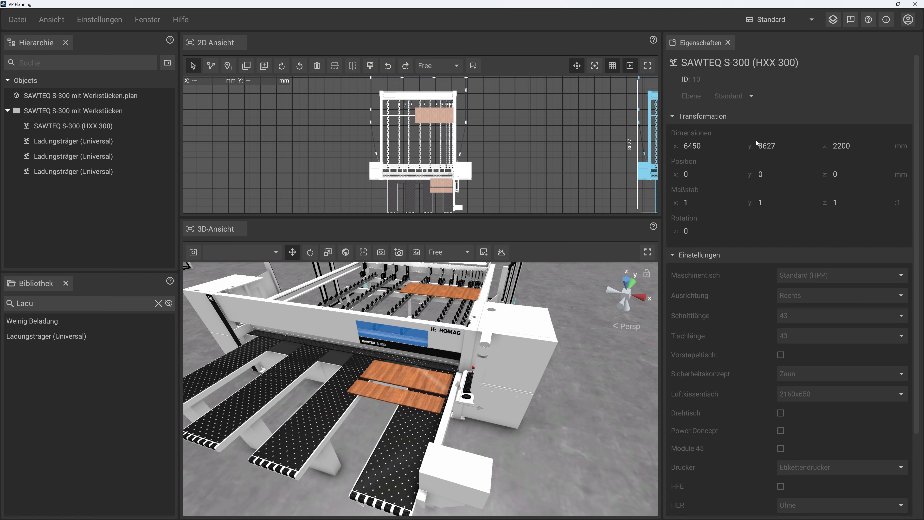
{"action": "left_click", "coordinate": [359, 391]}
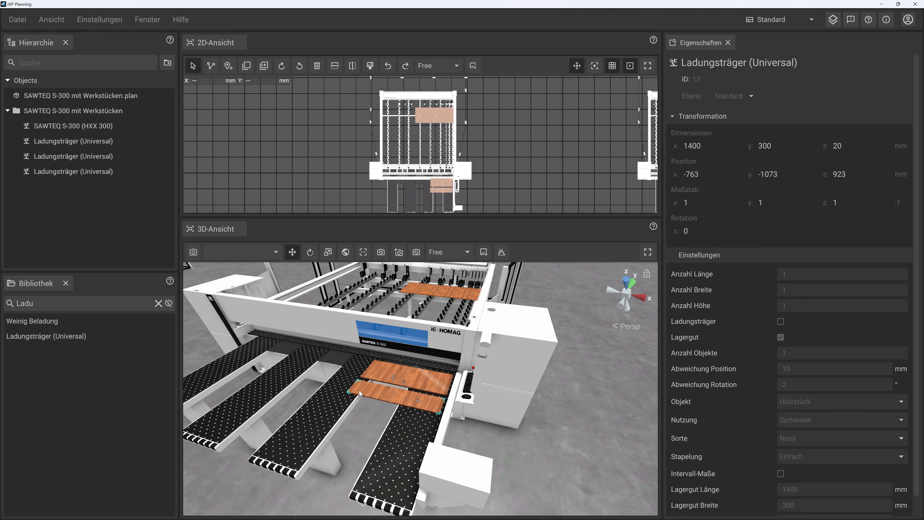
{"action": "left_click", "coordinate": [359, 391]}
{"action": "left_click", "coordinate": [359, 391]}
{"action": "left_click", "coordinate": [359, 392]}
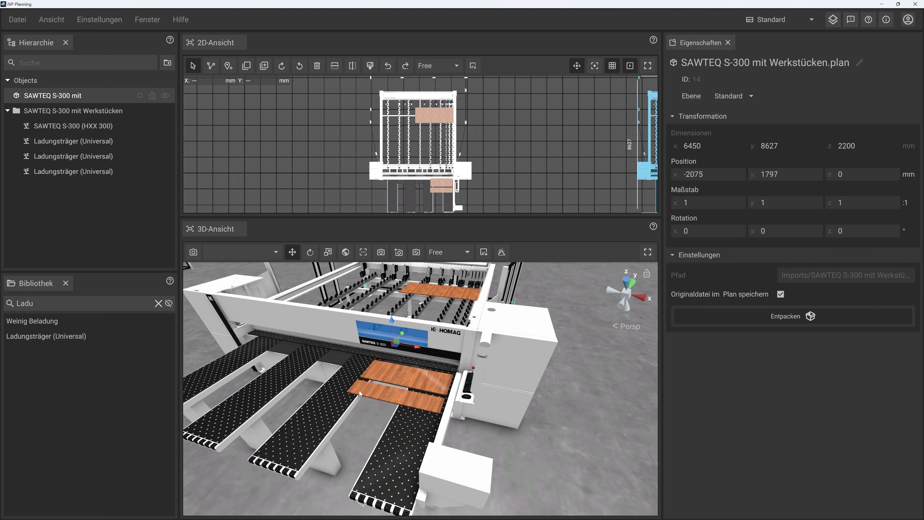
{"action": "left_click", "coordinate": [359, 392]}
{"action": "left_click", "coordinate": [359, 391]}
{"action": "left_click", "coordinate": [359, 391]}
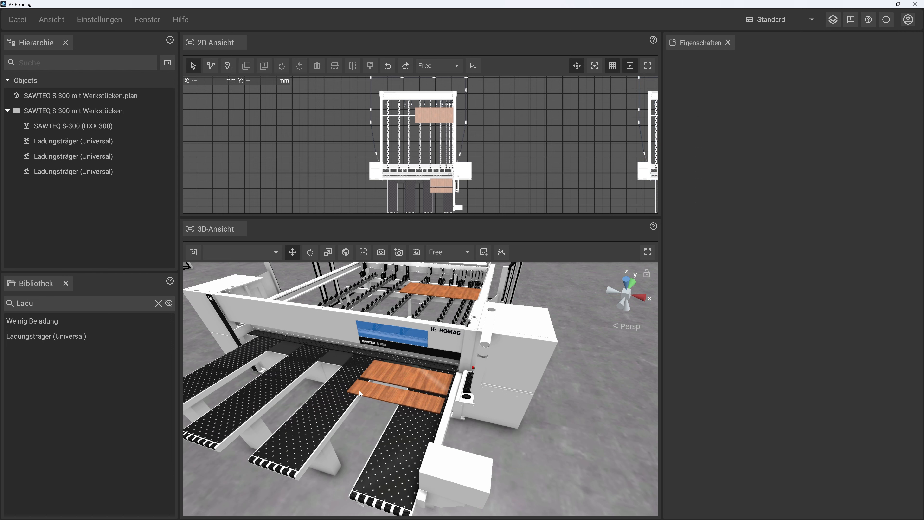
{"action": "left_click", "coordinate": [359, 391]}
{"action": "left_click", "coordinate": [359, 391]}
{"action": "left_click", "coordinate": [359, 392]}
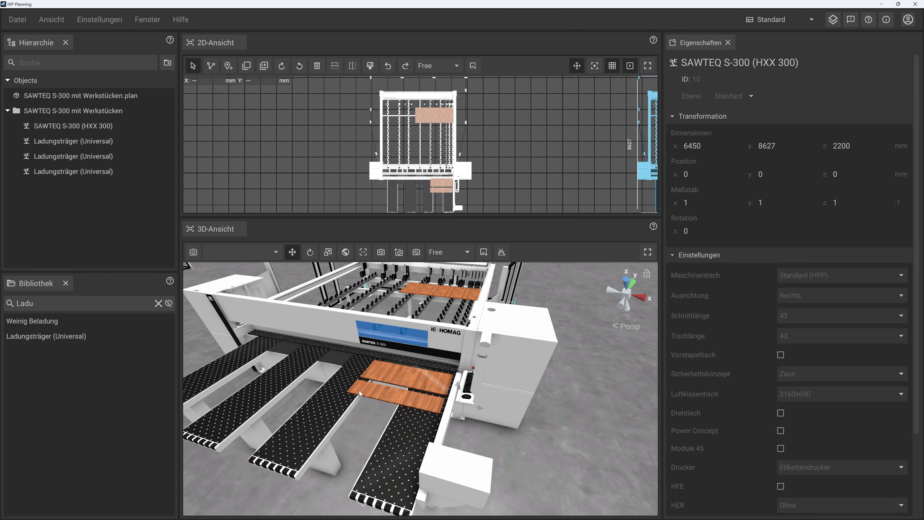
{"action": "left_click", "coordinate": [359, 391]}
{"action": "left_click", "coordinate": [359, 391]}
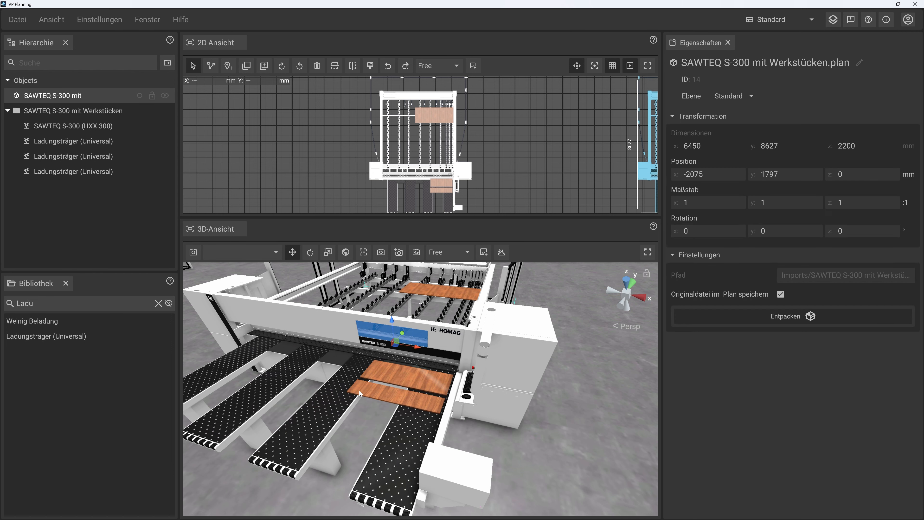
{"action": "left_click", "coordinate": [359, 391]}
{"action": "left_click", "coordinate": [359, 391]}
{"action": "left_click", "coordinate": [359, 391]}
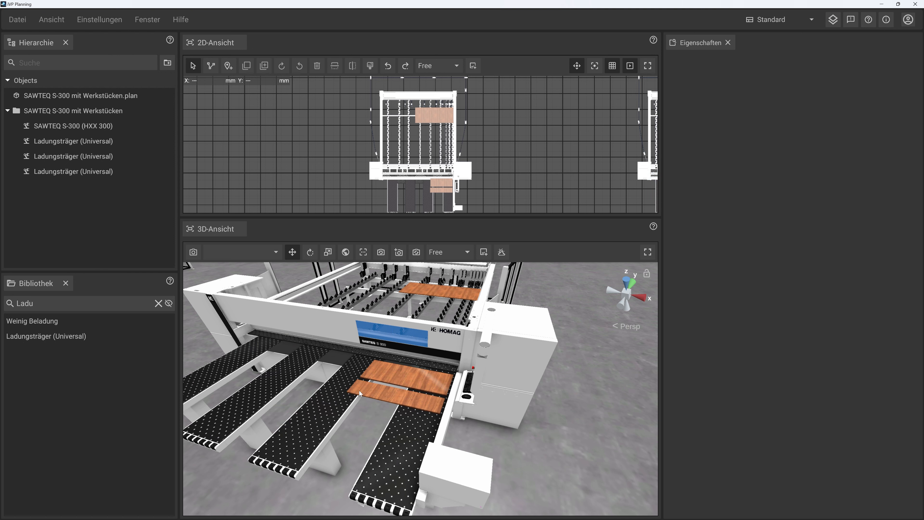
{"action": "left_click", "coordinate": [359, 391]}
{"action": "left_click", "coordinate": [359, 392]}
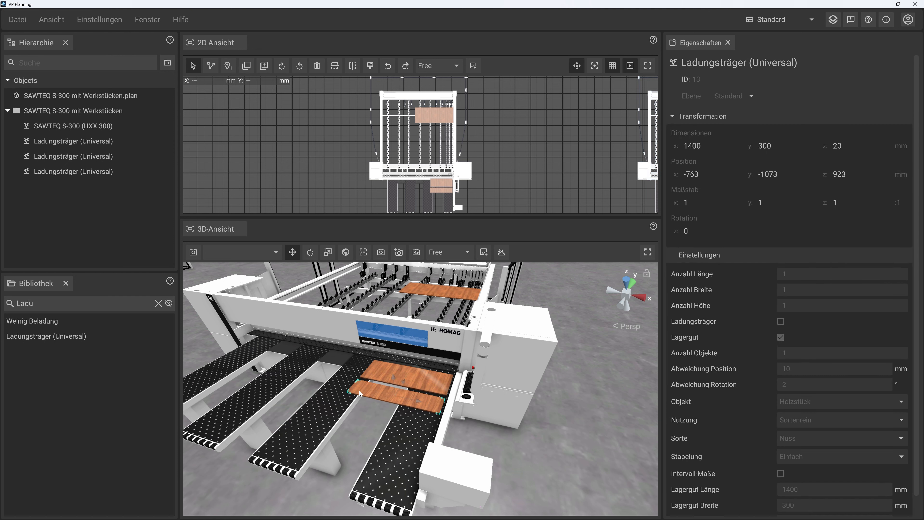
Examine the SAWTEQ S-300 (HXX 300) and the Ladungsträger (Universal) objects in the unpacked group one after another.
{"action": "right_click_drag", "start_coordinate": [357, 400], "coordinate": [403, 391]}
{"action": "scroll", "coordinate": [403, 391], "scroll_direction": "down", "scroll_amount": 2}
{"action": "scroll", "coordinate": [404, 395], "scroll_direction": "down", "scroll_amount": 3}
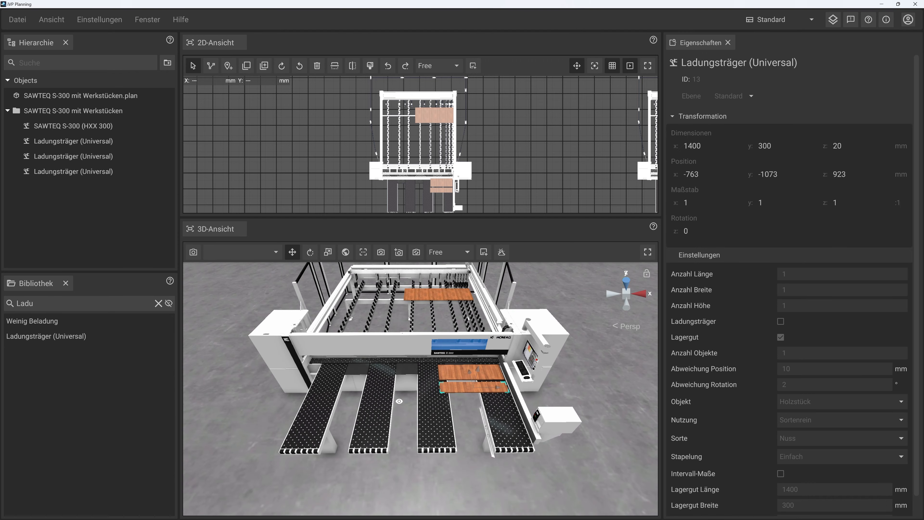
{"action": "right_click_drag", "start_coordinate": [335, 344], "coordinate": [467, 381]}
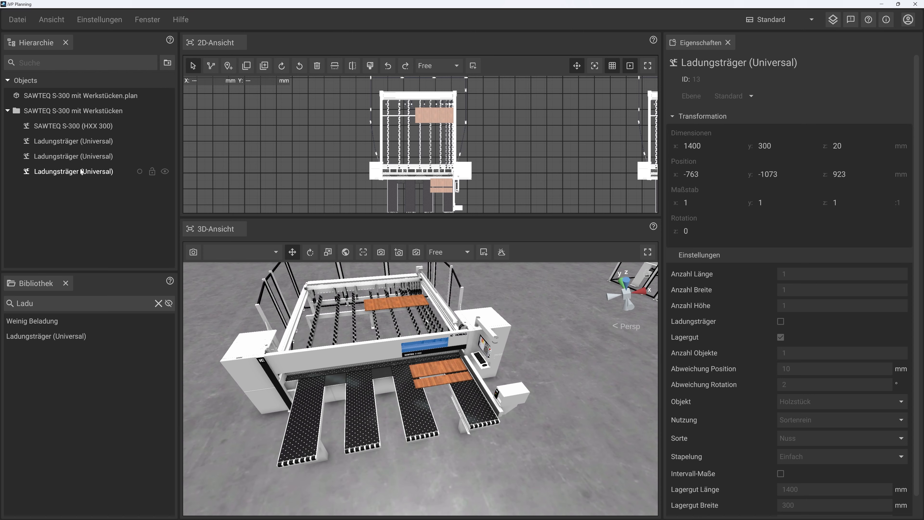
{"action": "left_click", "coordinate": [60, 117]}
{"action": "left_click", "coordinate": [62, 126]}
{"action": "left_click", "coordinate": [64, 142]}
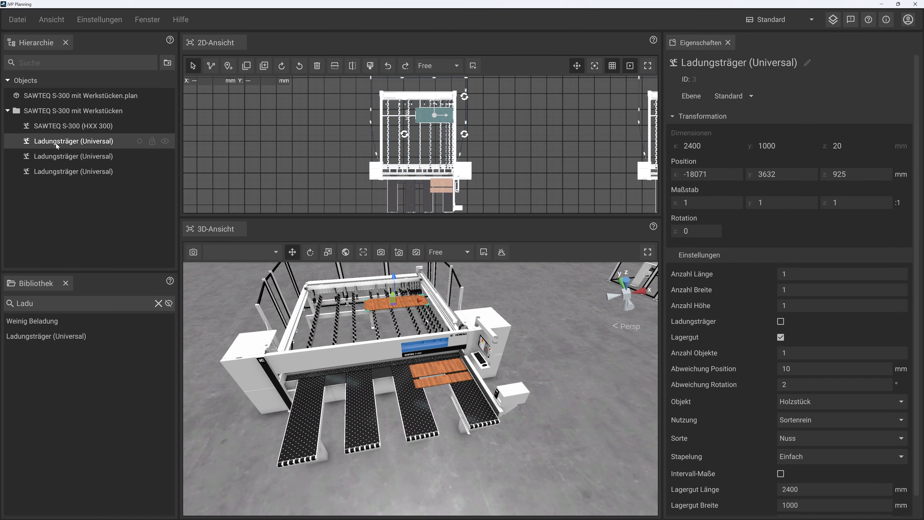
{"action": "left_click", "coordinate": [65, 158]}
{"action": "left_click", "coordinate": [66, 174]}
{"action": "left_click", "coordinate": [67, 157]}
{"action": "left_click", "coordinate": [466, 449]}
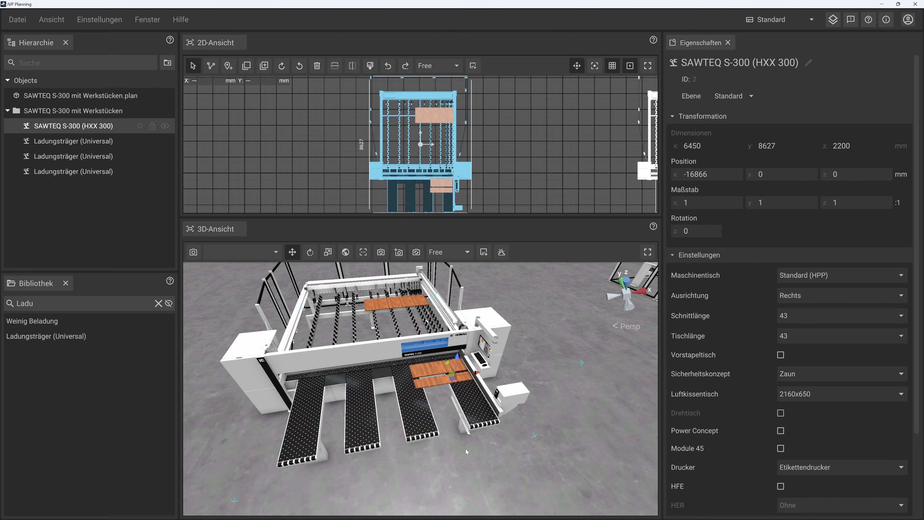
Examine the front workpiece and the saw of the unpacked machine by selecting them alternately in the 3D view.
{"action": "scroll", "coordinate": [466, 449], "scroll_direction": "up", "scroll_amount": 3}
{"action": "right_click_drag", "start_coordinate": [466, 449], "coordinate": [497, 437]}
{"action": "left_click", "coordinate": [498, 438]}
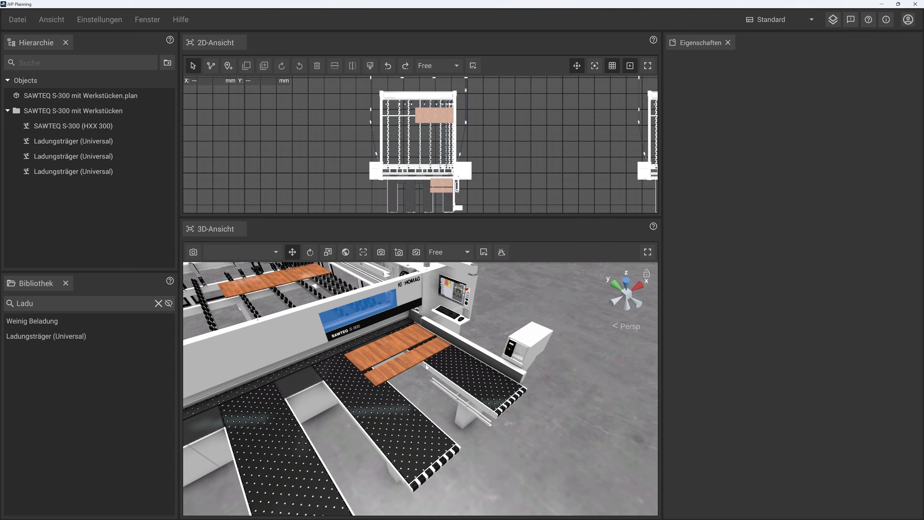
{"action": "left_click", "coordinate": [438, 349]}
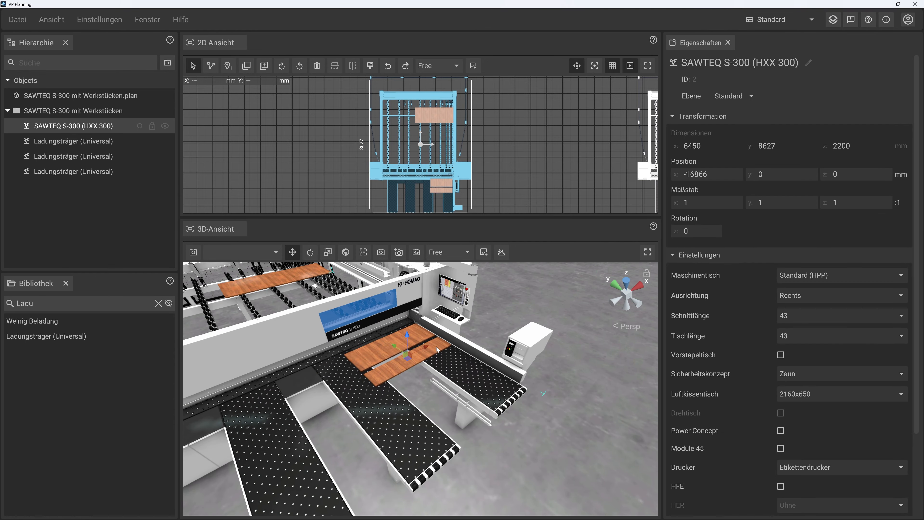
{"action": "left_click", "coordinate": [438, 349]}
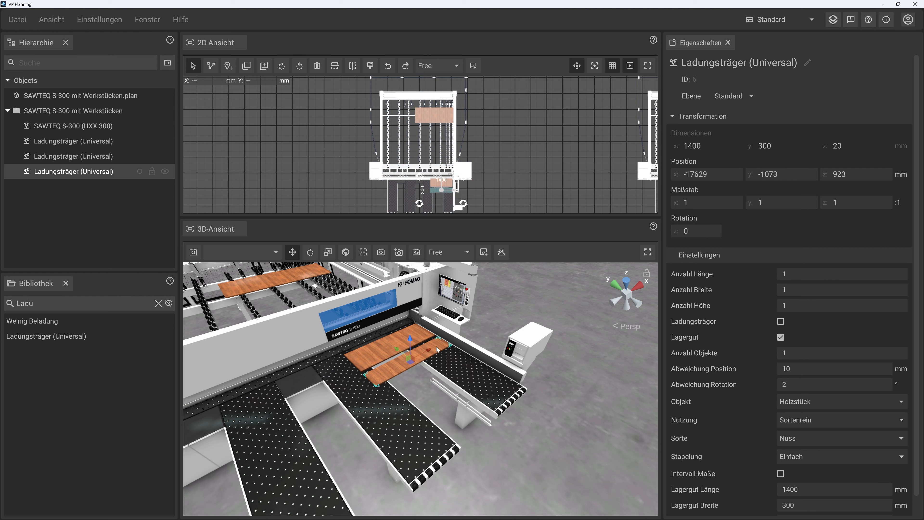
{"action": "left_click", "coordinate": [438, 349]}
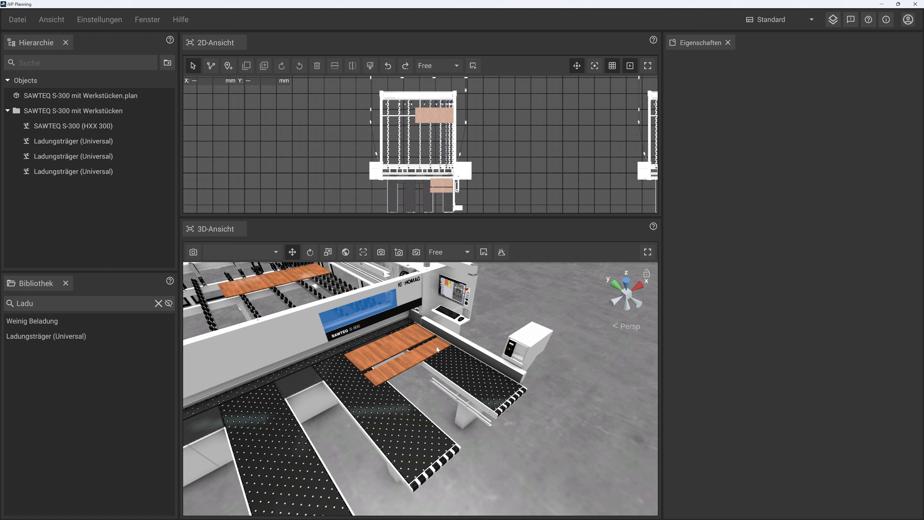
{"action": "left_click", "coordinate": [438, 350]}
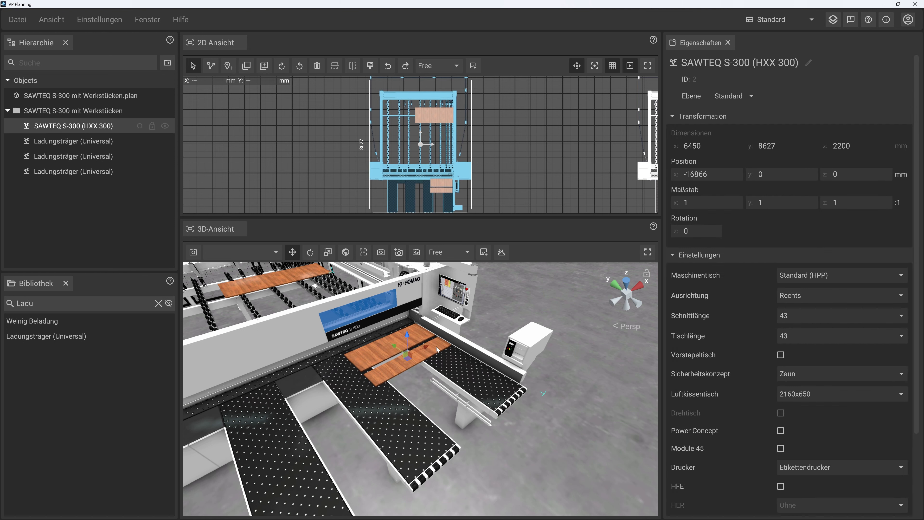
{"action": "left_click", "coordinate": [438, 350]}
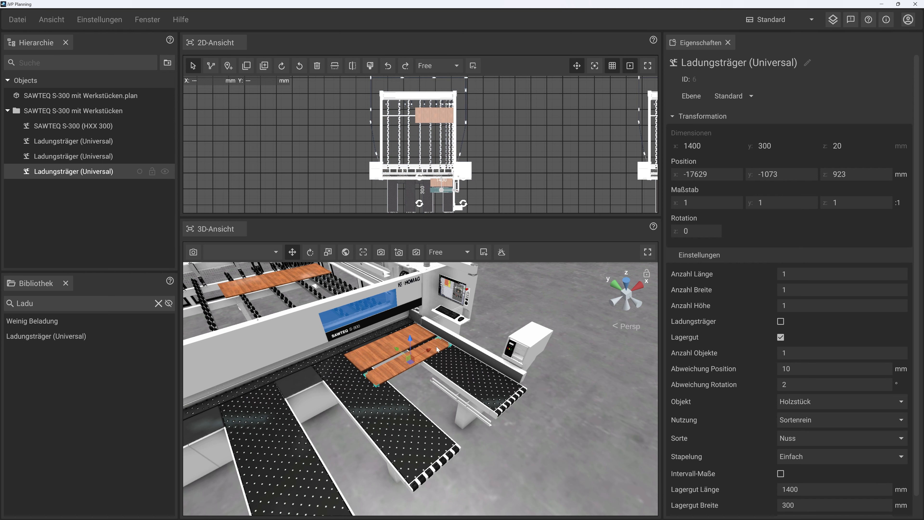
{"action": "key", "text": "Escape"}
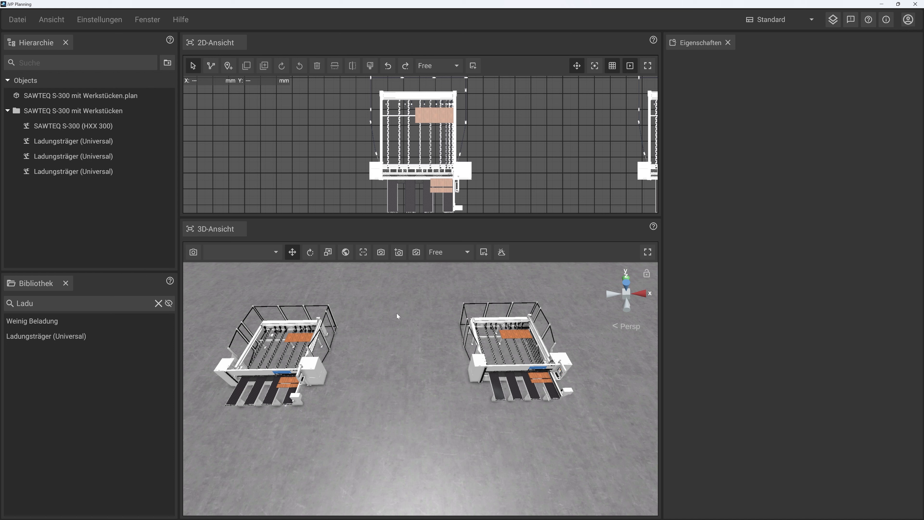
Open the recently used plan "SAWTEQ S-300 mit Werkstücken.plan", replacing the current scene and keeping the PDF and floor plan options enabled.
{"action": "left_click", "coordinate": [17, 20]}
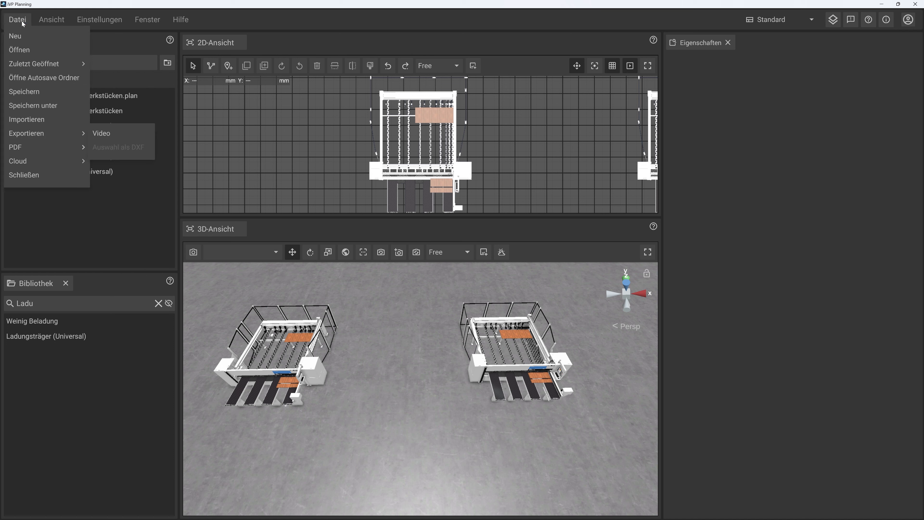
{"action": "mouse_move", "coordinate": [35, 64]}
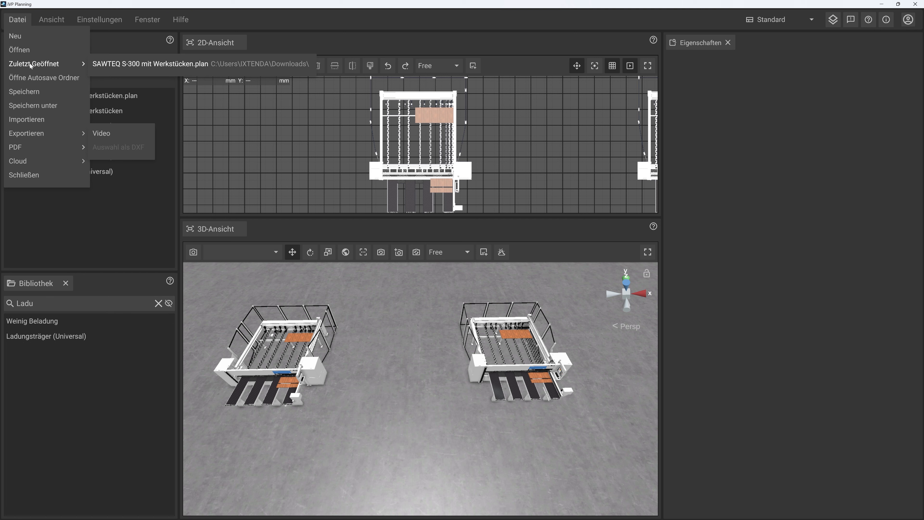
{"action": "left_click", "coordinate": [144, 65]}
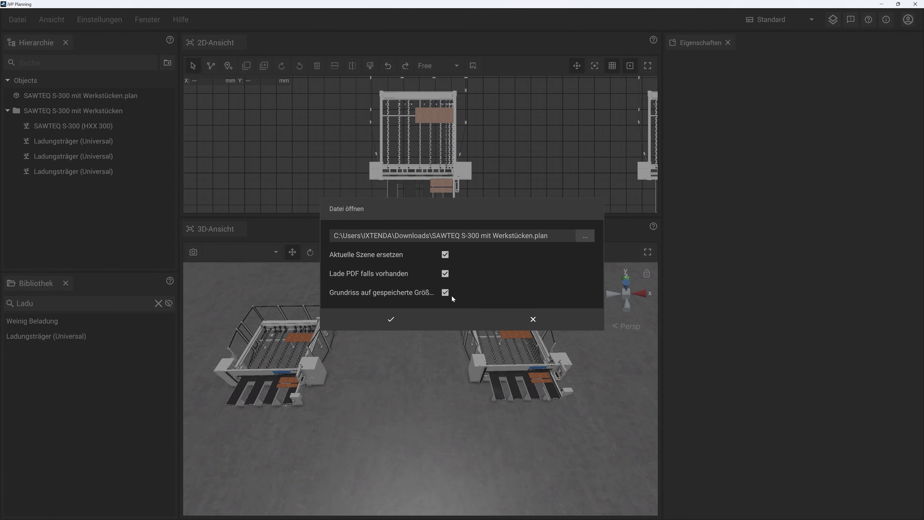
{"action": "left_click", "coordinate": [414, 322]}
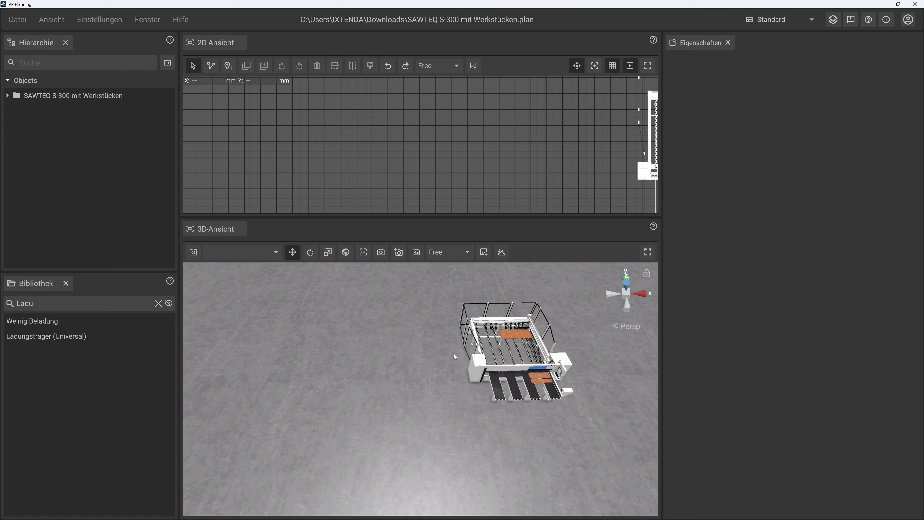
Call up the topmost recently opened plan again and delete all objects from the scene.
{"action": "left_click", "coordinate": [17, 20]}
{"action": "mouse_move", "coordinate": [62, 68]}
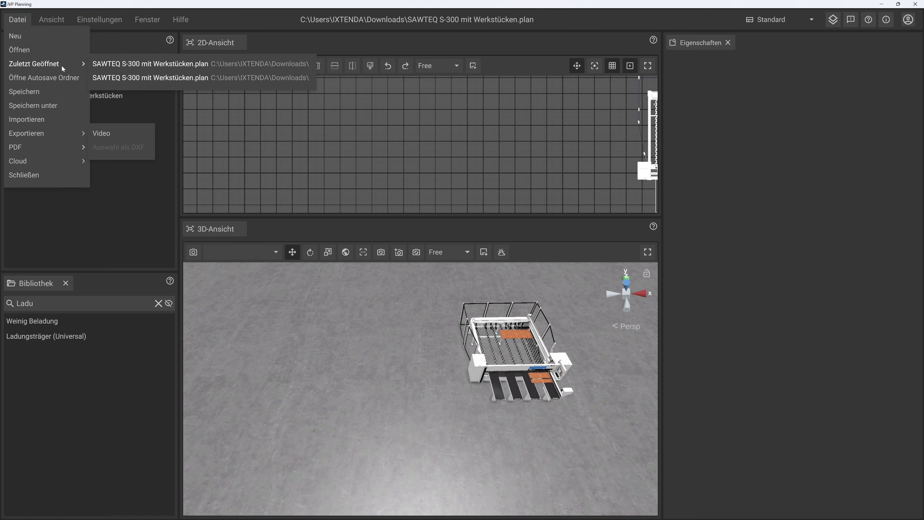
{"action": "left_click", "coordinate": [148, 65]}
{"action": "key", "text": "ctrl+a"}
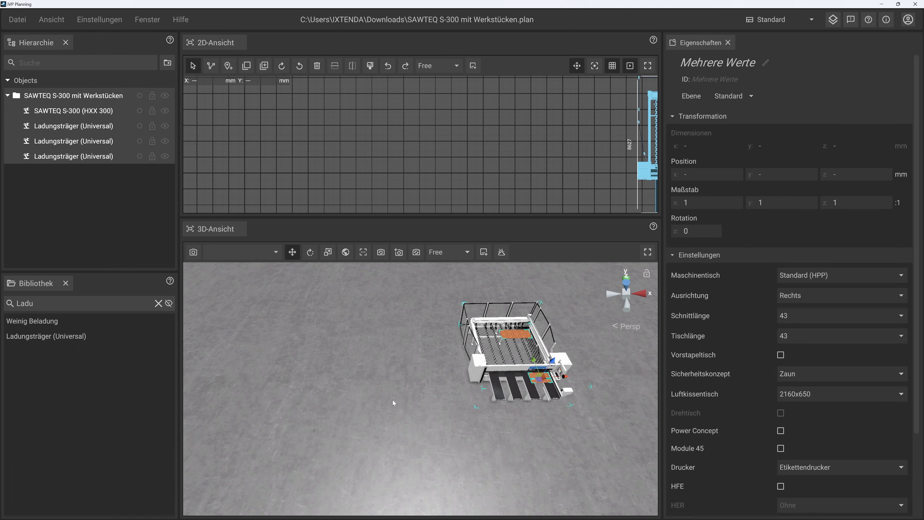
{"action": "key", "text": "Delete"}
{"action": "key", "text": "Return"}
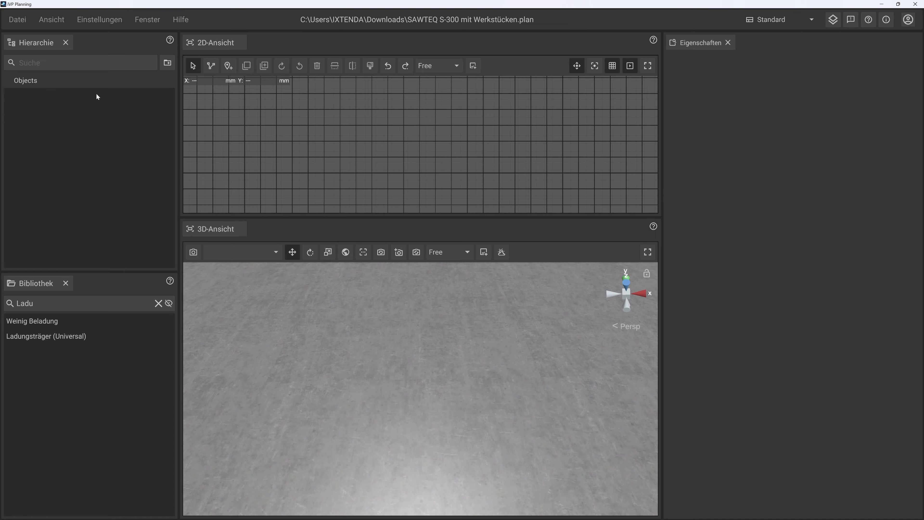
Reload "SAWTEQ S-300 mit Werkstücken.plan" from the recently opened files into the empty scene.
{"action": "left_click", "coordinate": [17, 19]}
{"action": "mouse_move", "coordinate": [37, 65]}
{"action": "left_click", "coordinate": [151, 65]}
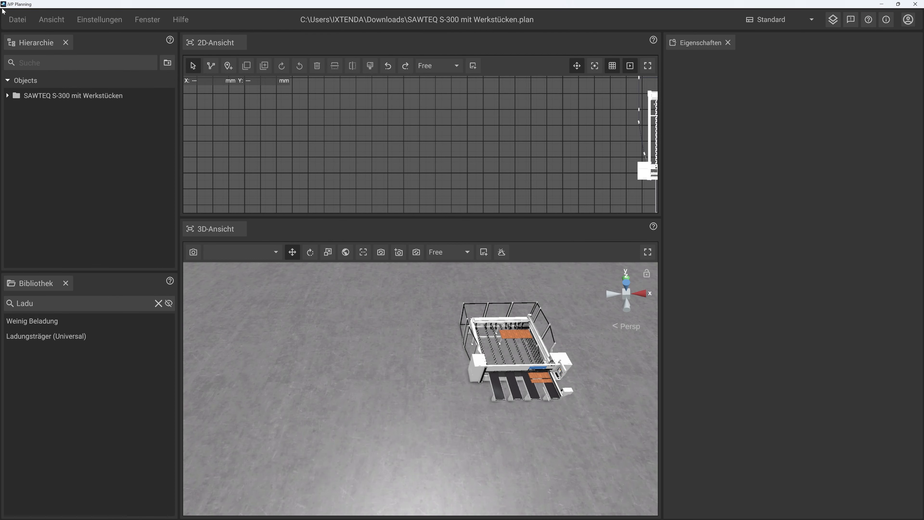
{"action": "left_click", "coordinate": [18, 20]}
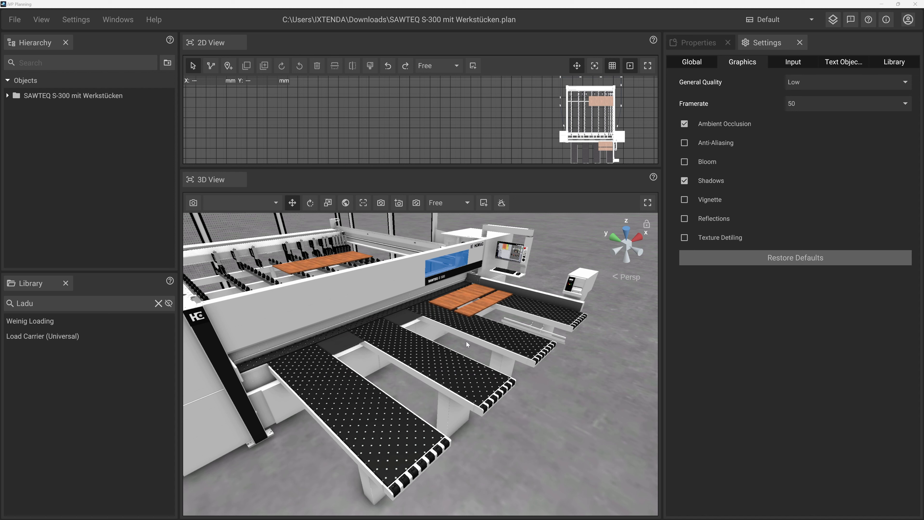
Enable Reflections in the graphics settings and compare the machine tables with the option off and on.
{"action": "left_click", "coordinate": [684, 218]}
{"action": "scroll", "coordinate": [548, 381], "scroll_direction": "up", "scroll_amount": 5}
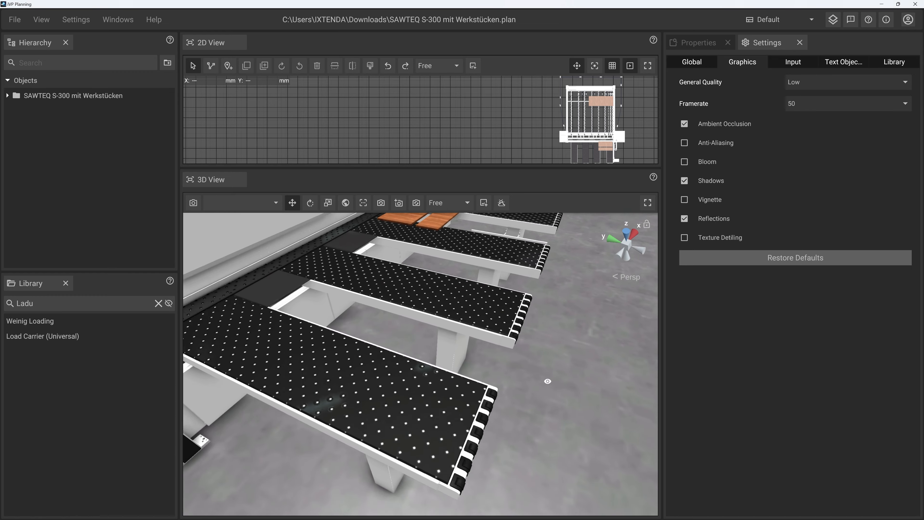
{"action": "scroll", "coordinate": [548, 382], "scroll_direction": "down", "scroll_amount": 5}
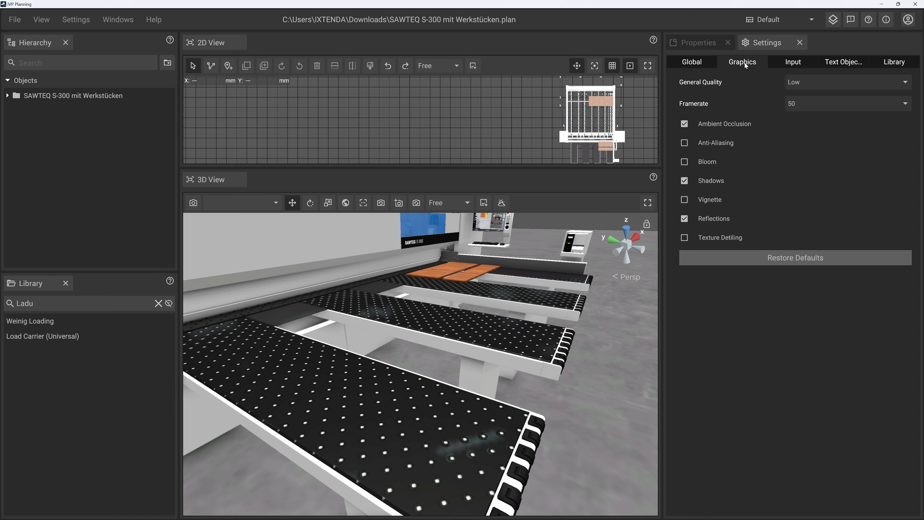
{"action": "left_click", "coordinate": [684, 220]}
{"action": "left_click", "coordinate": [685, 220]}
Examine the reflections on the perforated tables and the wooden workpieces at the front and back of the saw.
{"action": "right_click_drag", "start_coordinate": [572, 326], "coordinate": [346, 367]}
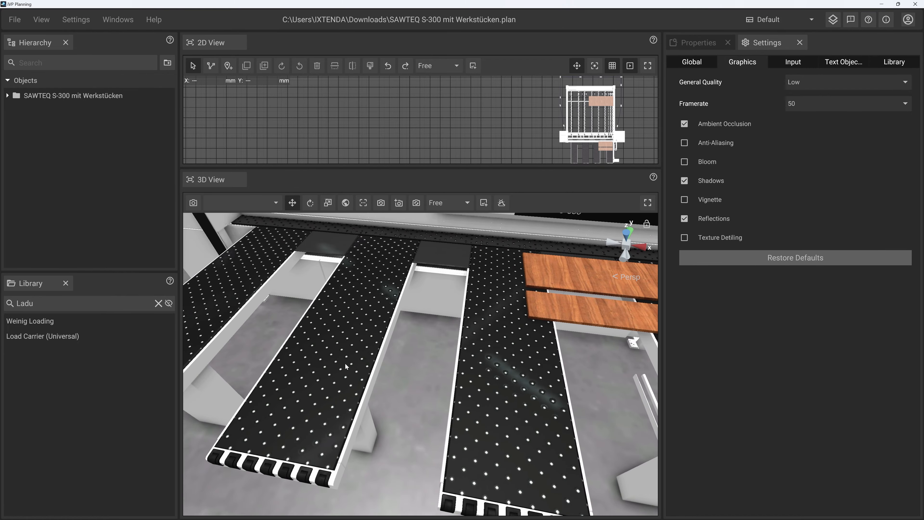
{"action": "scroll", "coordinate": [469, 372], "scroll_direction": "down", "scroll_amount": 2}
{"action": "right_click_drag", "start_coordinate": [468, 372], "coordinate": [577, 349]}
{"action": "scroll", "coordinate": [525, 346], "scroll_direction": "up", "scroll_amount": 3}
{"action": "mouse_move", "coordinate": [517, 346]}
{"action": "right_mouse_down"}
{"action": "mouse_move", "coordinate": [537, 347]}
{"action": "mouse_move", "coordinate": [520, 331]}
{"action": "right_mouse_up"}
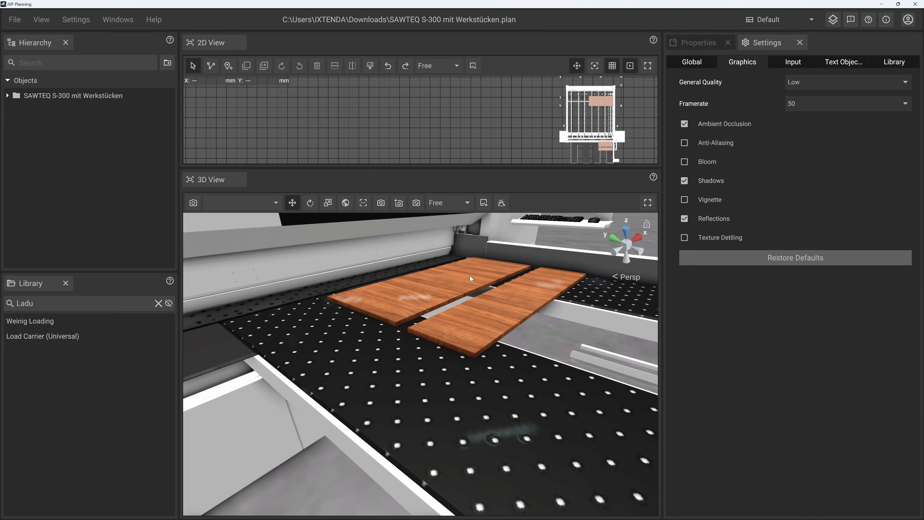
{"action": "right_click_drag", "start_coordinate": [470, 278], "coordinate": [427, 309]}
{"action": "key", "text": "w"}
{"action": "key", "text": "s"}
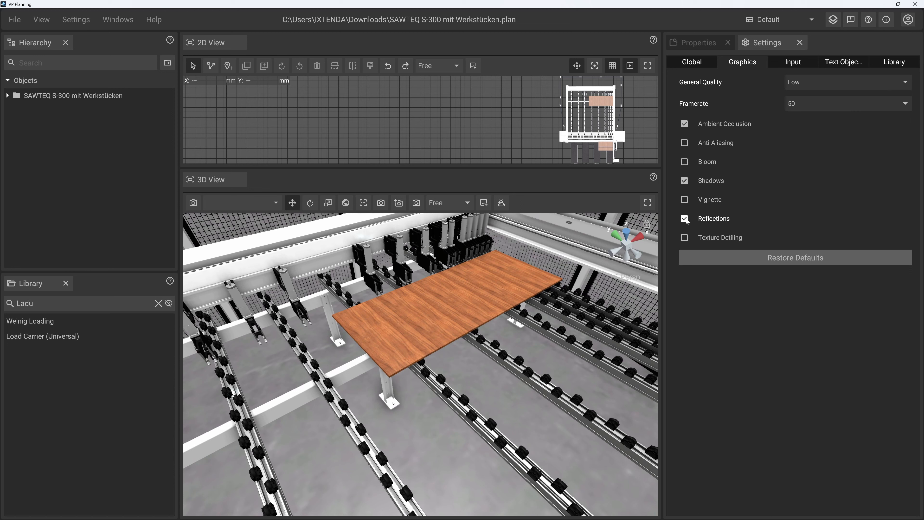
Turn Reflections off and close the settings.
{"action": "left_click", "coordinate": [685, 218]}
{"action": "left_click", "coordinate": [800, 42]}
Reopen the Settings window and enable Reflections in its graphics options.
{"action": "left_click", "coordinate": [124, 21]}
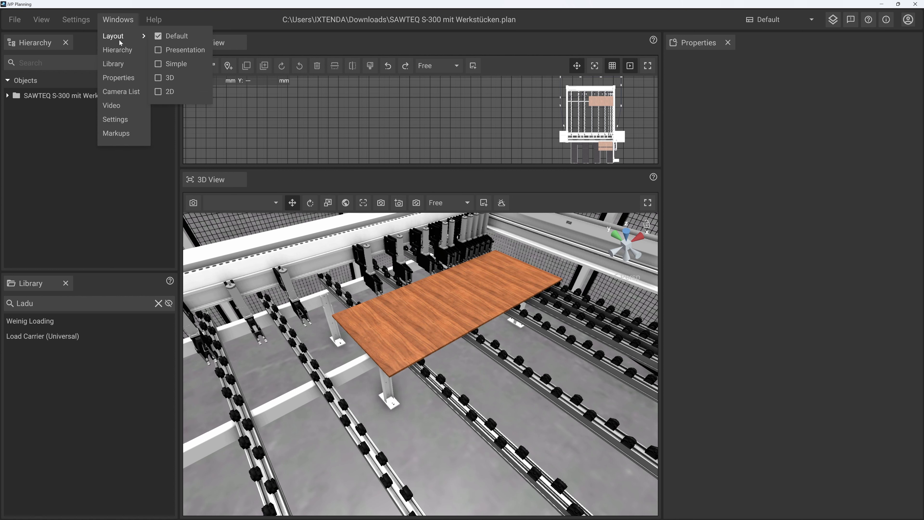
{"action": "left_click", "coordinate": [115, 119]}
{"action": "left_click_drag", "start_coordinate": [385, 87], "coordinate": [346, 107]}
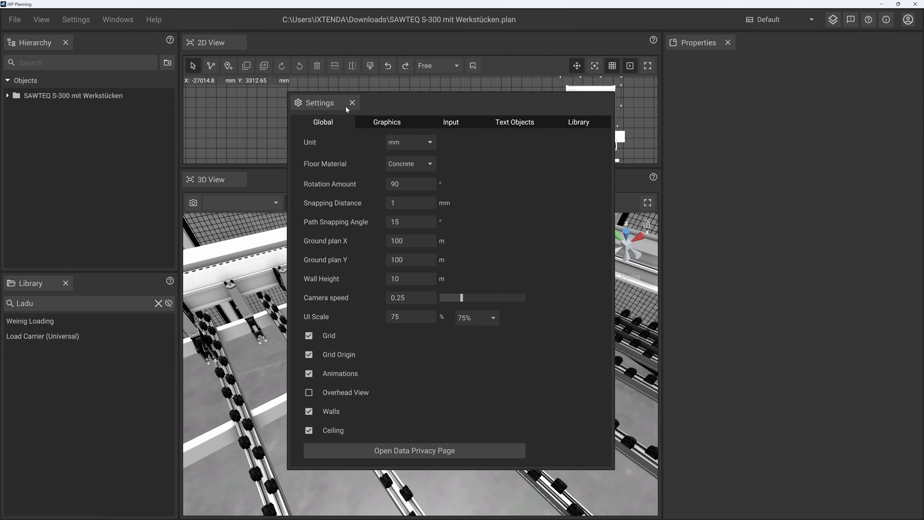
{"action": "left_click", "coordinate": [386, 123]}
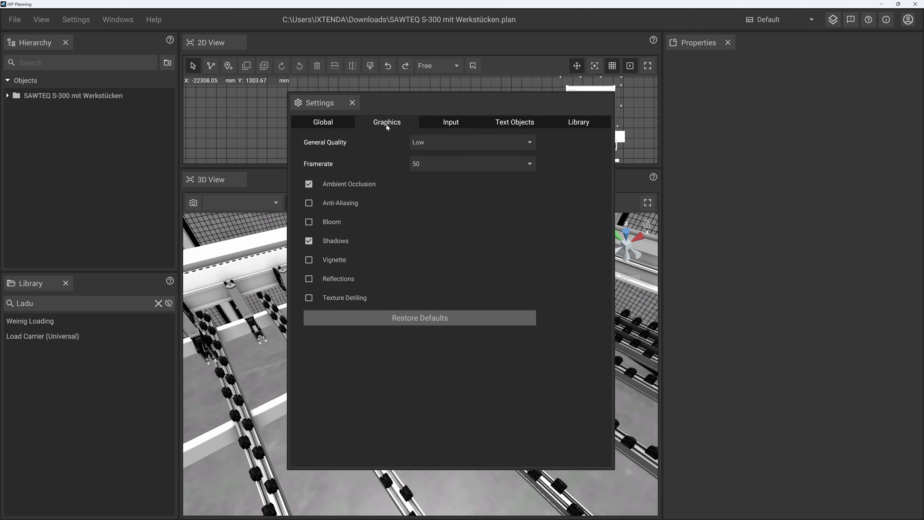
{"action": "left_click", "coordinate": [310, 280]}
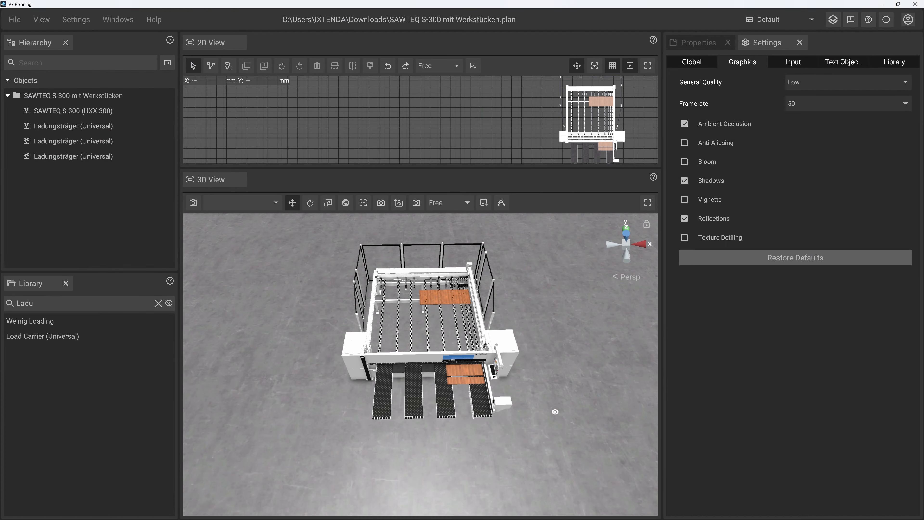
Duplicate the folder "SAWTEQ S-300 mit Werkstücken" and place the copy to the left of the original in the 2D plan.
{"action": "middle_click_drag", "start_coordinate": [554, 404], "coordinate": [557, 405]}
{"action": "right_click_drag", "start_coordinate": [557, 404], "coordinate": [552, 400]}
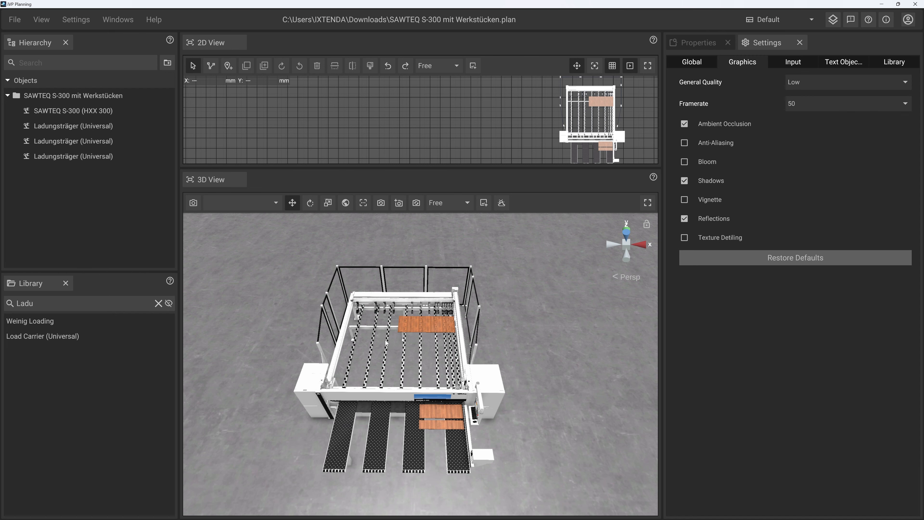
{"action": "key", "text": "s"}
{"action": "right_click_drag", "start_coordinate": [452, 359], "coordinate": [464, 365]}
{"action": "key", "text": "w"}
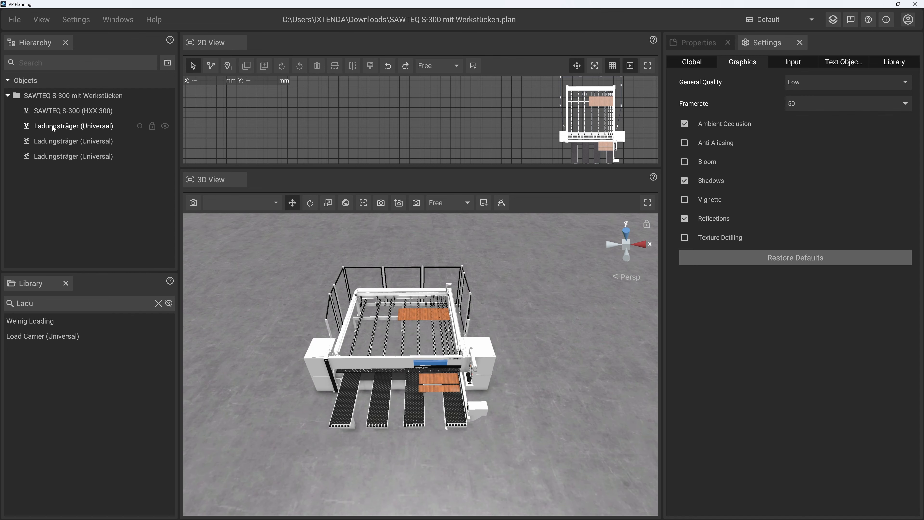
{"action": "left_click", "coordinate": [64, 96]}
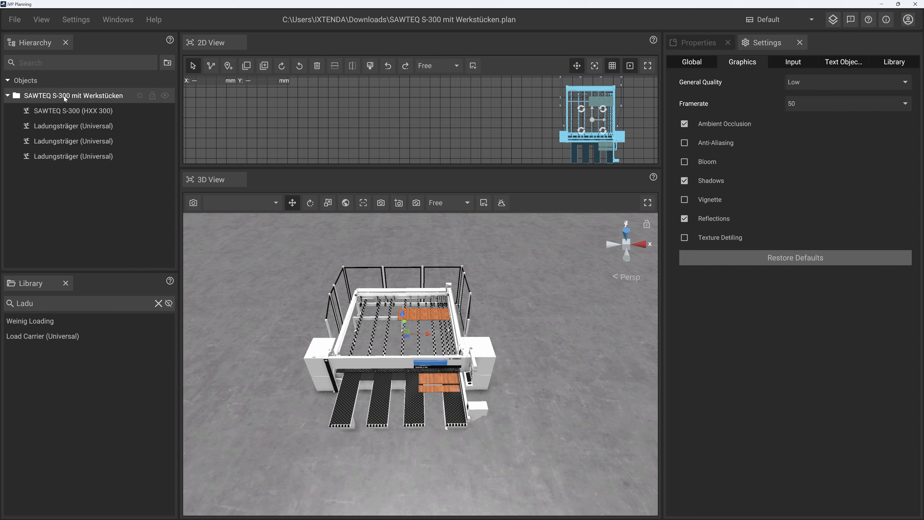
{"action": "scroll", "coordinate": [437, 144], "scroll_direction": "down", "scroll_amount": 2}
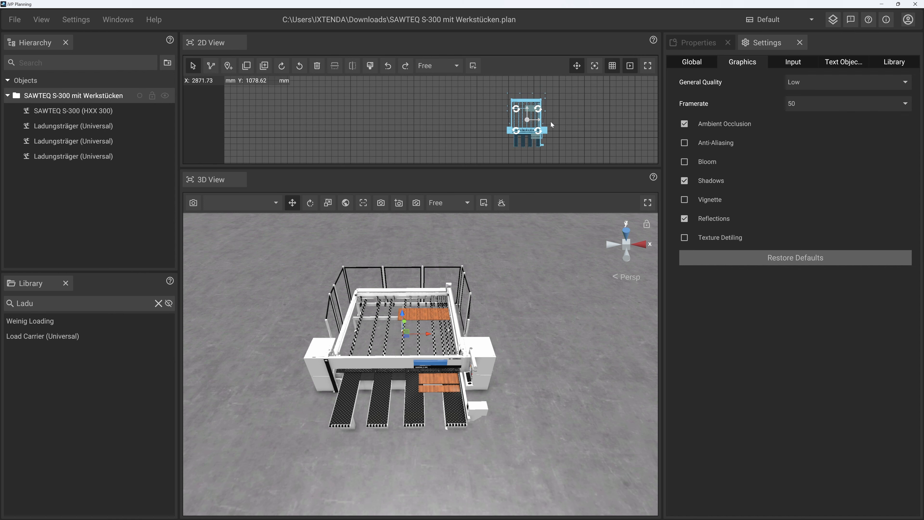
{"action": "key", "text": "ctrl+d"}
{"action": "left_click_drag", "start_coordinate": [539, 124], "coordinate": [486, 124]}
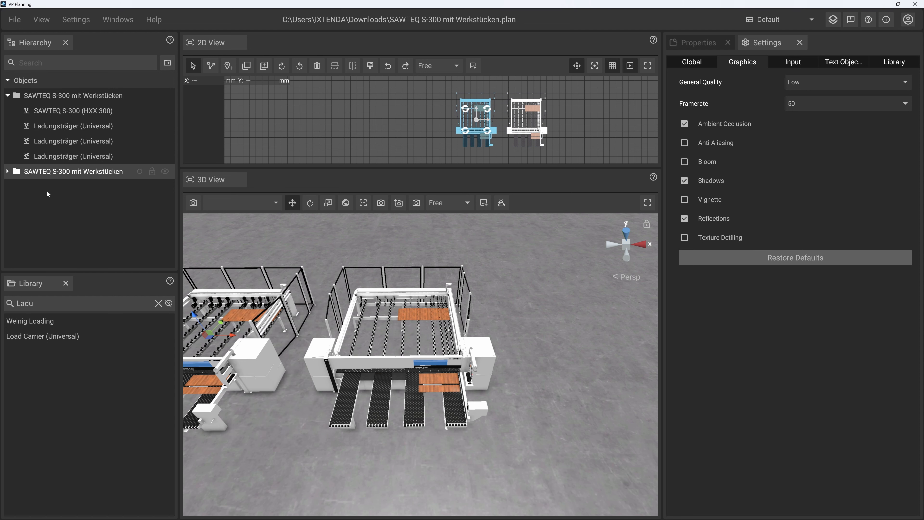
Nest the three "Ladungsträger (Universal)" objects of the original folder under its "SAWTEQ S-300 (HXX 300)" machine.
{"action": "left_click", "coordinate": [8, 172]}
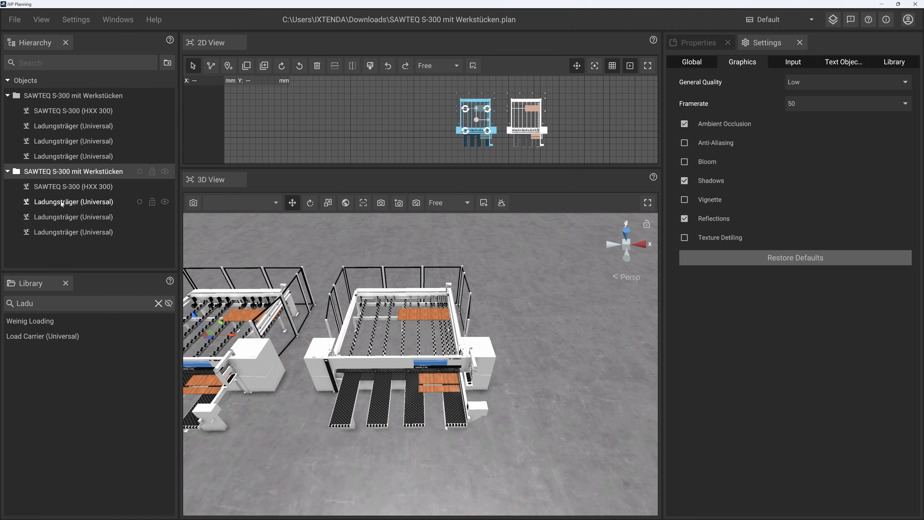
{"action": "left_click", "coordinate": [67, 156]}
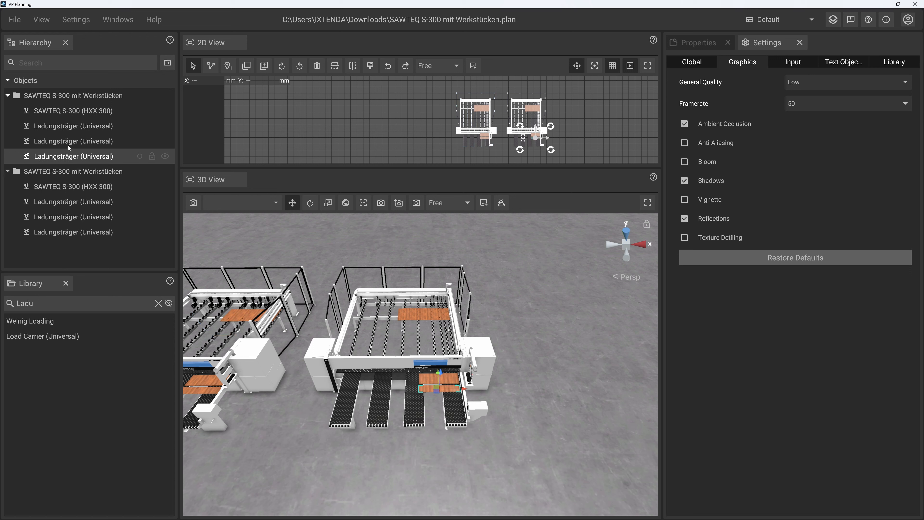
{"action": "left_click", "coordinate": [42, 126], "text": "shift"}
{"action": "left_click_drag", "start_coordinate": [42, 127], "coordinate": [70, 114]}
{"action": "left_click", "coordinate": [71, 111]}
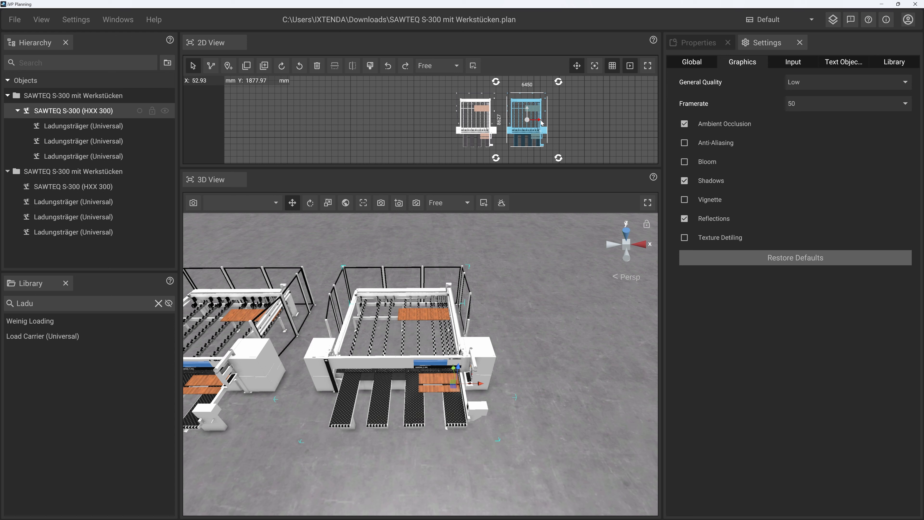
Nest the three "Ladungsträger (Universal)" objects of the copied folder under its machine and check the machine and workpieces by selecting them.
{"action": "left_click", "coordinate": [60, 202]}
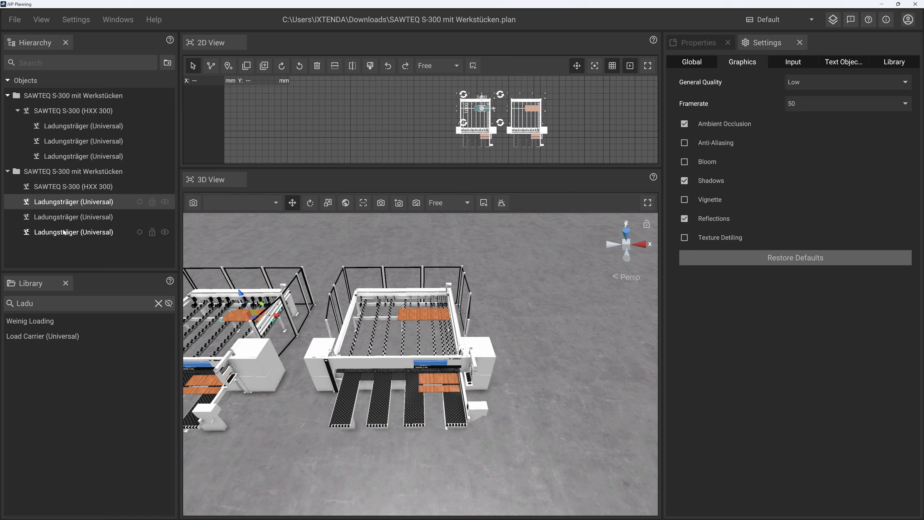
{"action": "left_click", "coordinate": [91, 232], "text": "shift"}
{"action": "left_click_drag", "start_coordinate": [91, 232], "coordinate": [75, 187]}
{"action": "left_click", "coordinate": [73, 188]}
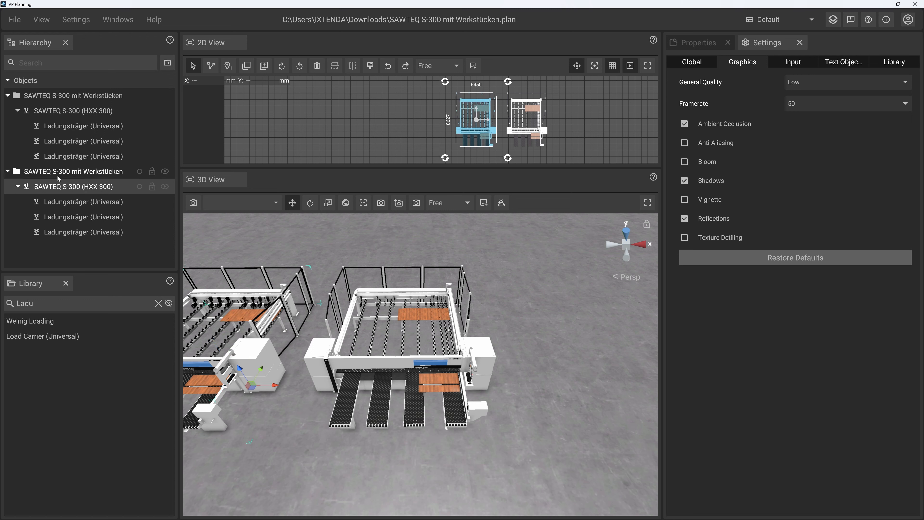
{"action": "left_click", "coordinate": [71, 202]}
{"action": "left_click", "coordinate": [73, 232]}
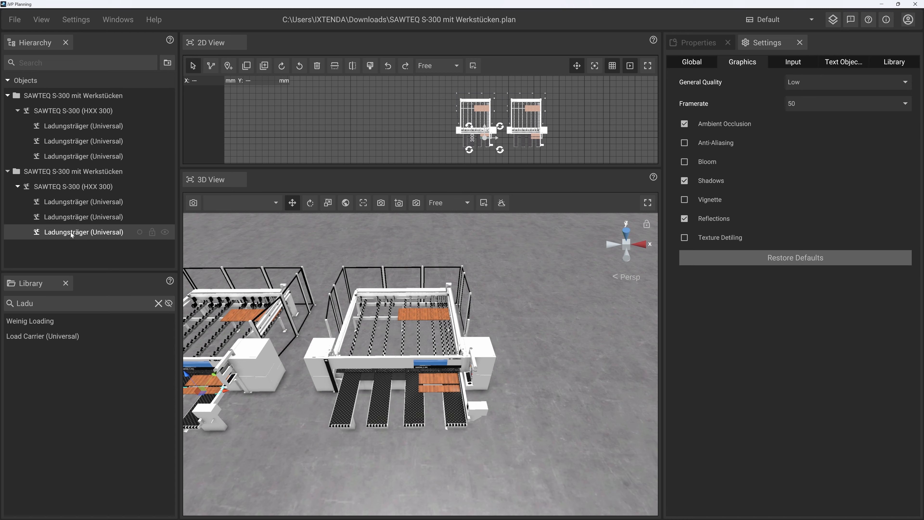
Move the copied "SAWTEQ S-300 (HXX 300)" with its nested workpieces slightly farther from the original machine along the X axis.
{"action": "left_click", "coordinate": [66, 189]}
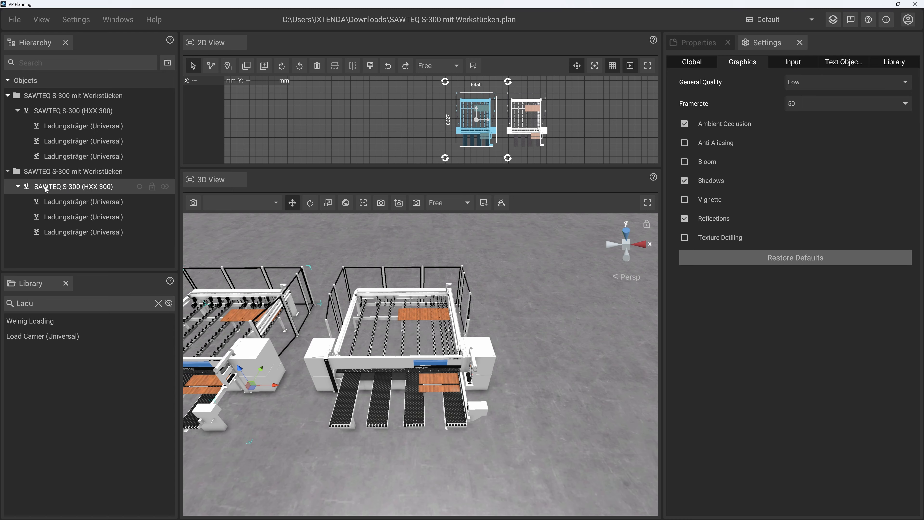
{"action": "middle_click_drag", "start_coordinate": [346, 391], "coordinate": [502, 383]}
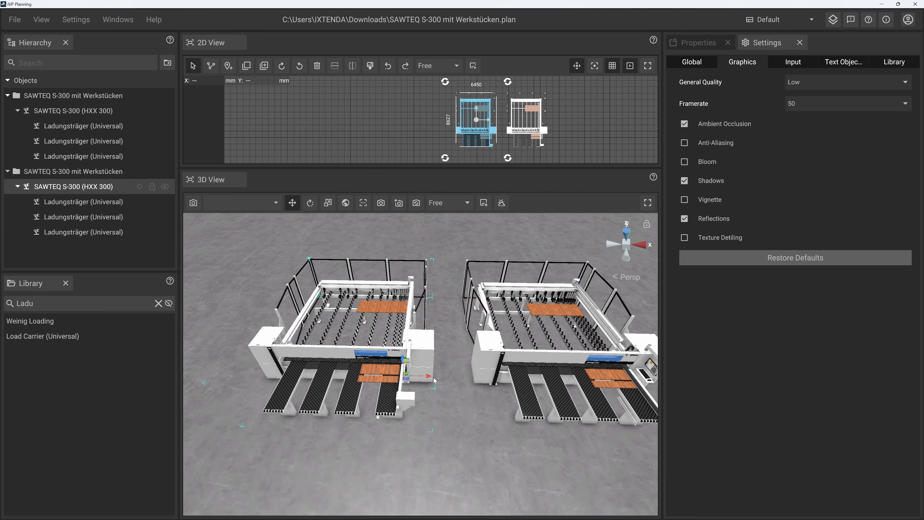
{"action": "left_click_drag", "start_coordinate": [433, 379], "coordinate": [413, 385]}
{"action": "scroll", "coordinate": [413, 385], "scroll_direction": "down", "scroll_amount": 3}
{"action": "middle_click_drag", "start_coordinate": [412, 385], "coordinate": [455, 380]}
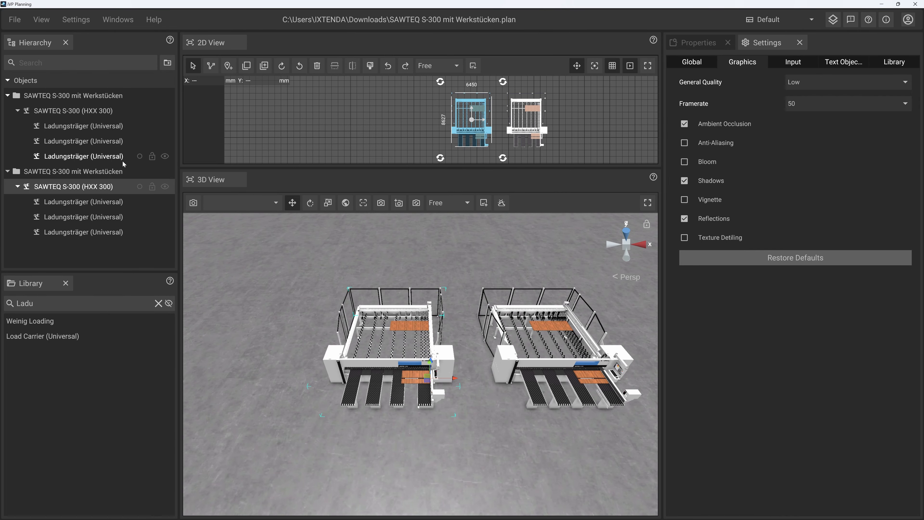
Create a common folder from both "SAWTEQ S-300 mit Werkstücken" folders and expand its full hierarchy.
{"action": "left_click", "coordinate": [61, 171]}
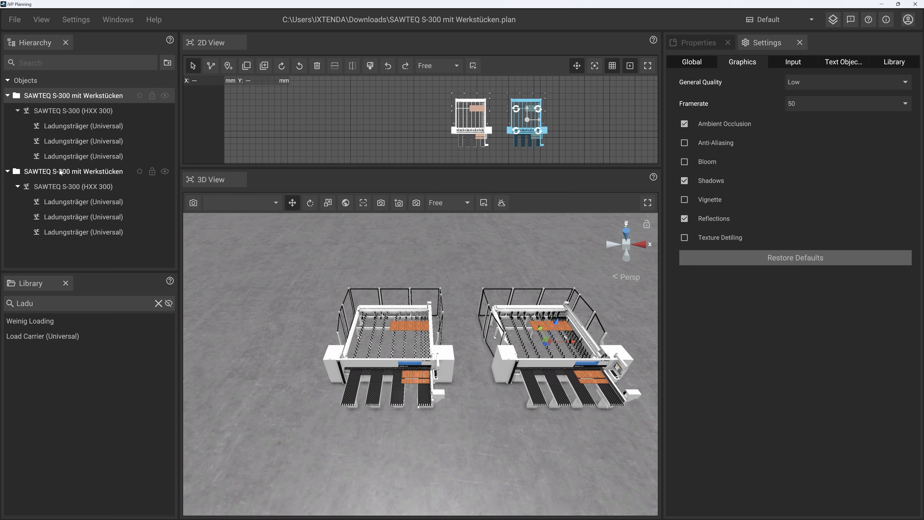
{"action": "left_click", "coordinate": [49, 97], "text": "ctrl"}
{"action": "right_click", "coordinate": [50, 97]}
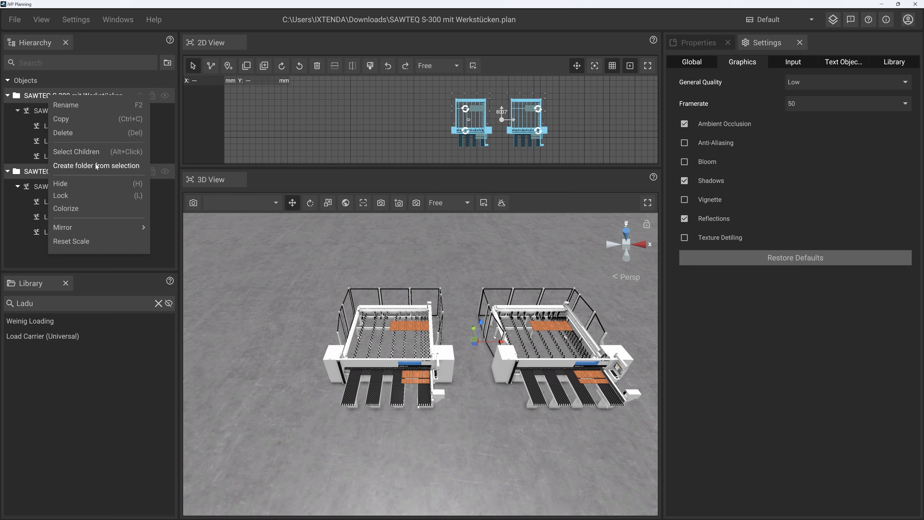
{"action": "left_click", "coordinate": [91, 169]}
{"action": "left_click", "coordinate": [8, 95]}
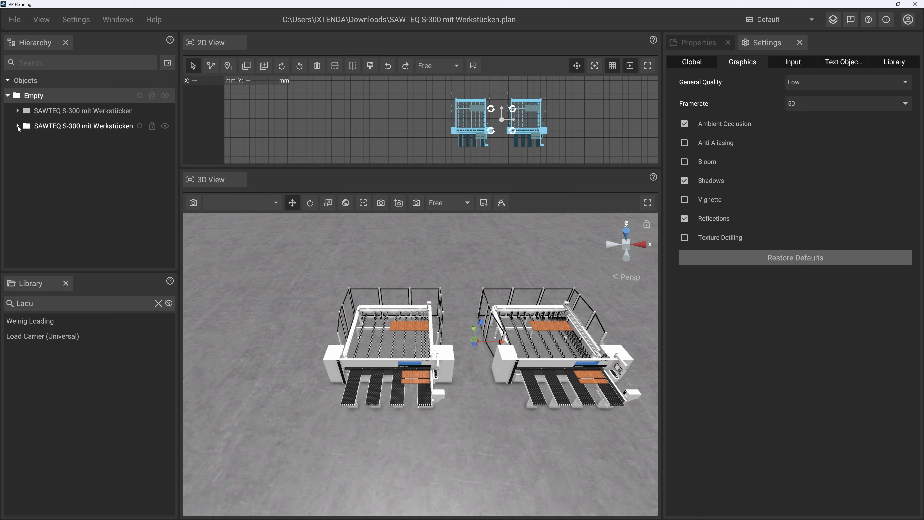
{"action": "left_click", "coordinate": [18, 126]}
{"action": "left_click", "coordinate": [18, 111]}
{"action": "left_click", "coordinate": [28, 156]}
{"action": "left_click", "coordinate": [28, 126]}
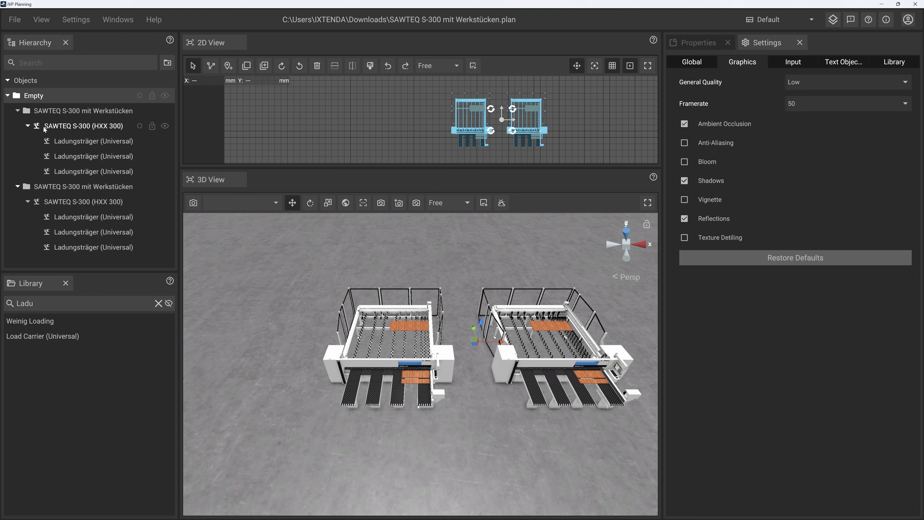
Close the settings and rename the new parent folder "Concept1 - SAWTEQs" in its properties.
{"action": "left_click", "coordinate": [84, 126]}
{"action": "left_click", "coordinate": [61, 96]}
{"action": "left_click", "coordinate": [800, 43]}
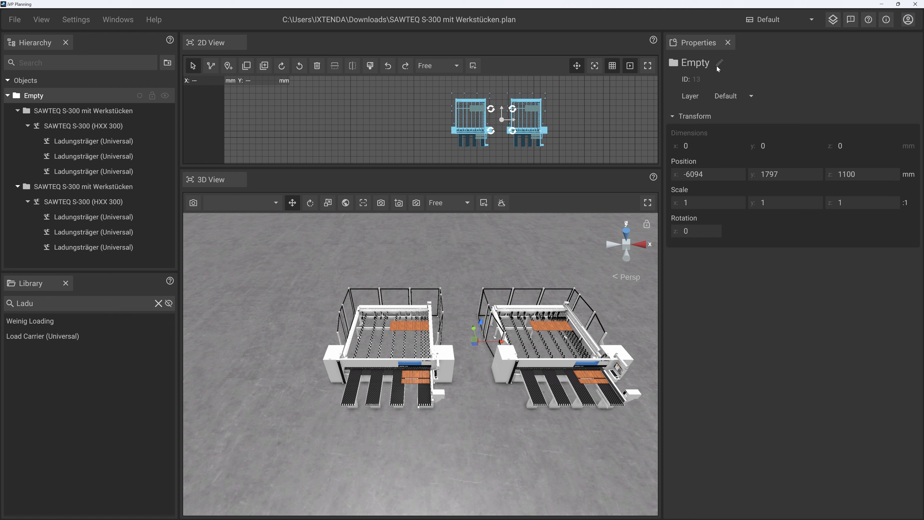
{"action": "left_click", "coordinate": [718, 65]}
{"action": "type", "text": "Concept1 _"}
{"action": "key", "text": "BackSpace"}
{"action": "type", "text": "- SAWTEQ"}
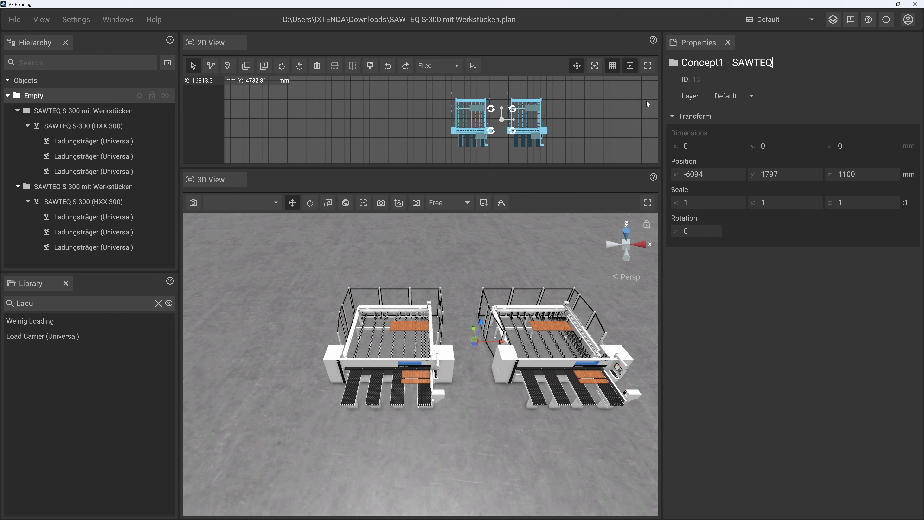
{"action": "type", "text": "s"}
{"action": "key", "text": "Return"}
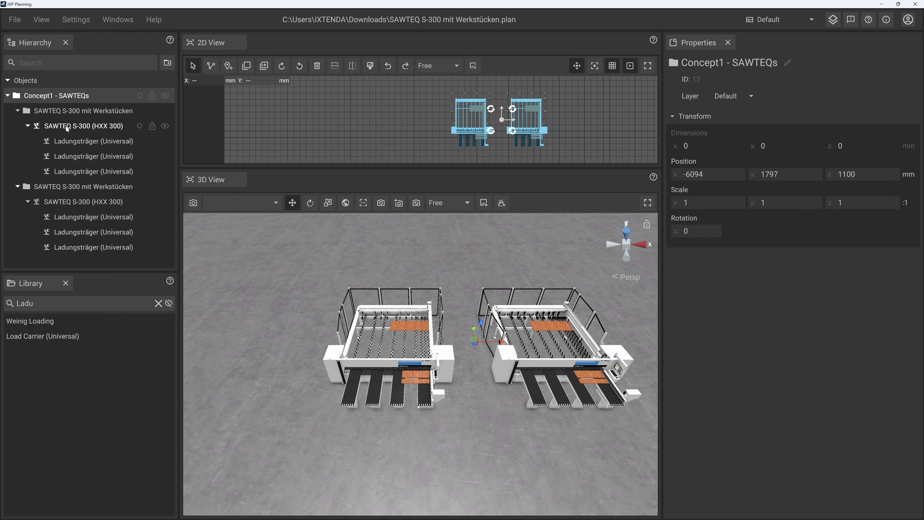
Examine the properties of the original group's workpieces and machine and of both "SAWTEQ S-300 mit Werkstücken" folders.
{"action": "left_click", "coordinate": [81, 220]}
{"action": "left_click", "coordinate": [81, 233]}
{"action": "left_click", "coordinate": [81, 249]}
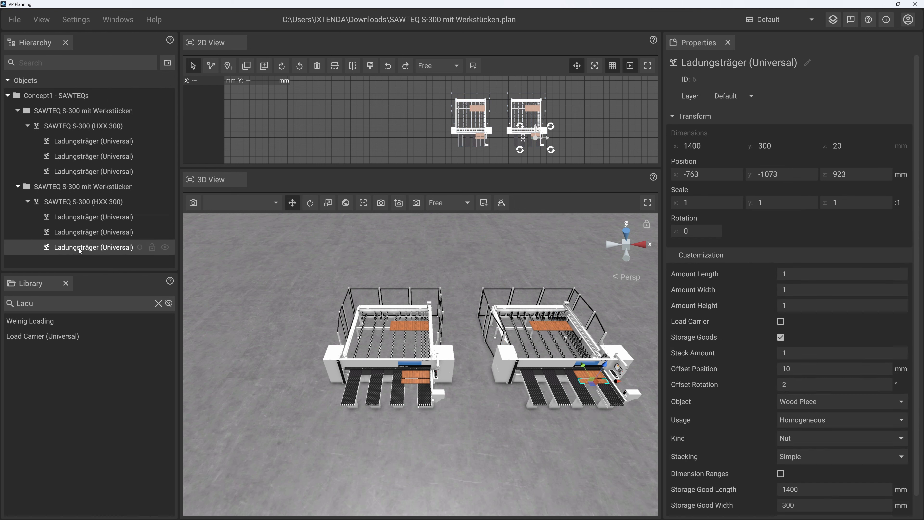
{"action": "left_click", "coordinate": [80, 205]}
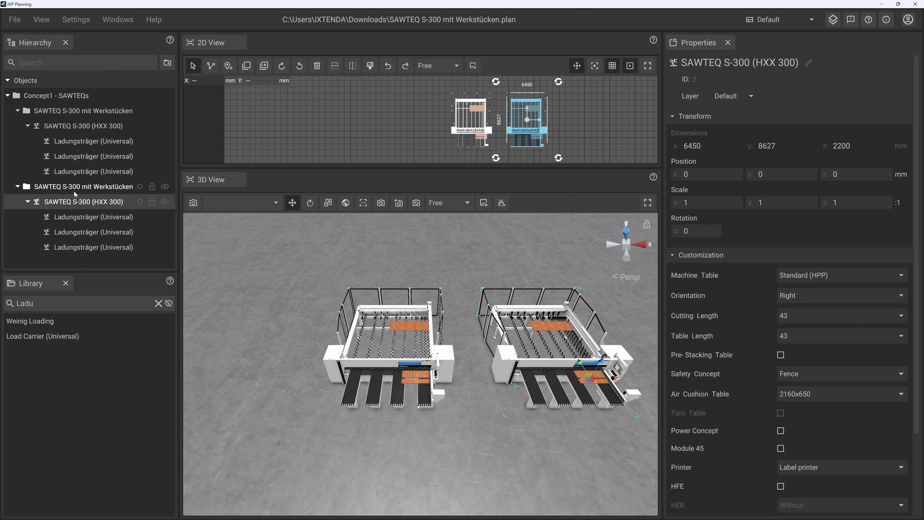
{"action": "left_click", "coordinate": [77, 191]}
{"action": "left_click", "coordinate": [67, 203]}
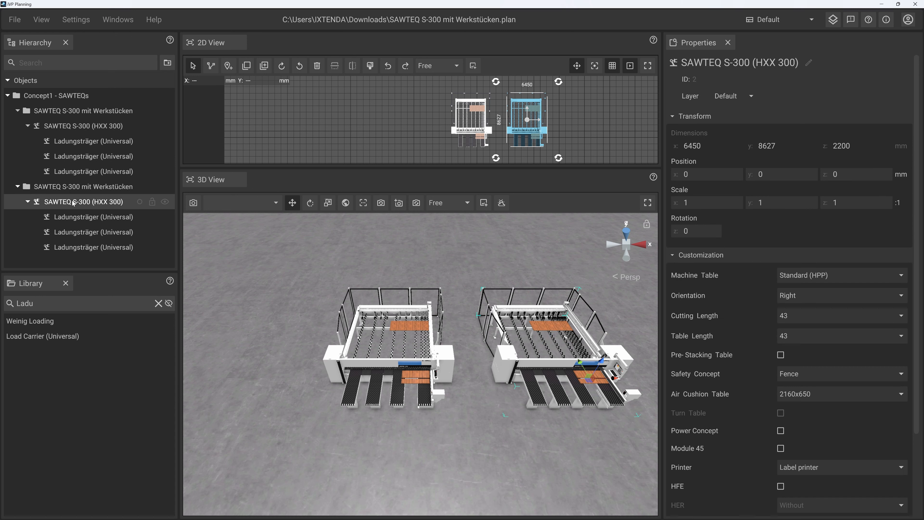
{"action": "left_click", "coordinate": [65, 187]}
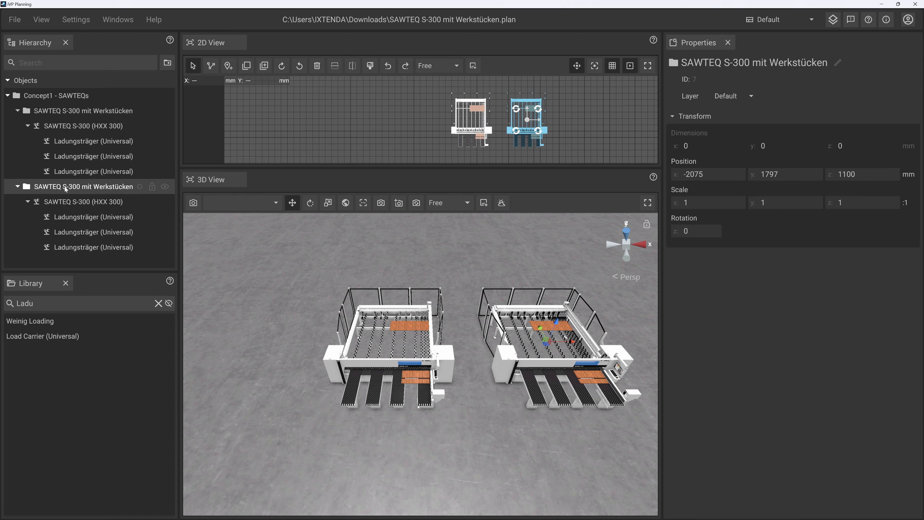
{"action": "left_click", "coordinate": [55, 112]}
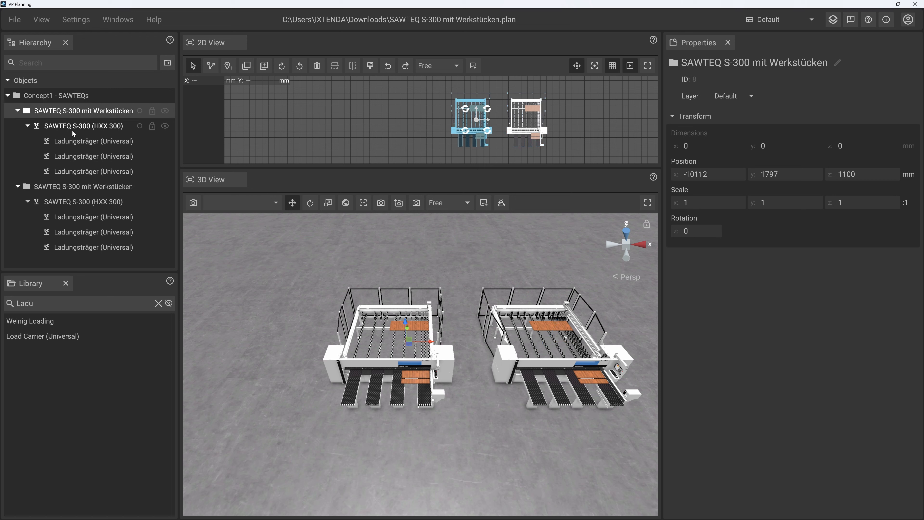
Collapse the first machine folder and move the entire "Concept1 - SAWTEQs" folder along the X axis in the 2D view.
{"action": "left_click", "coordinate": [17, 111]}
{"action": "left_click", "coordinate": [17, 126]}
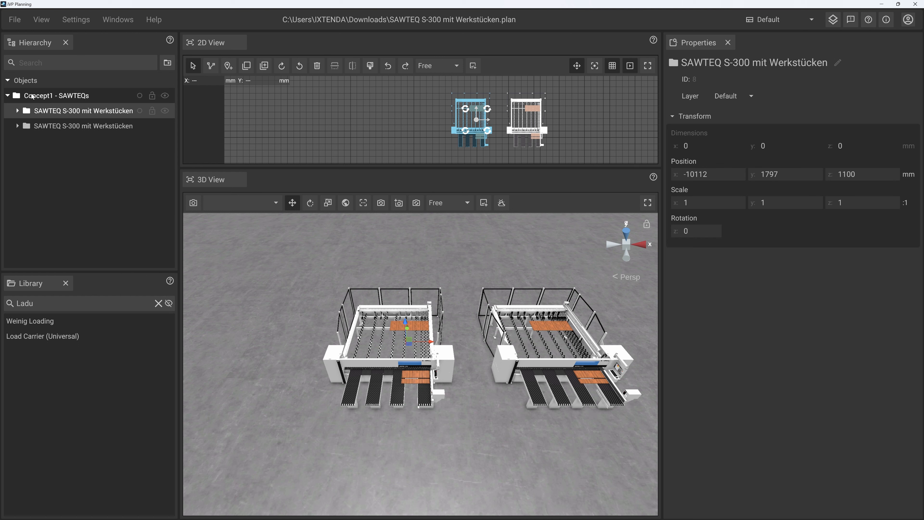
{"action": "left_click", "coordinate": [46, 97]}
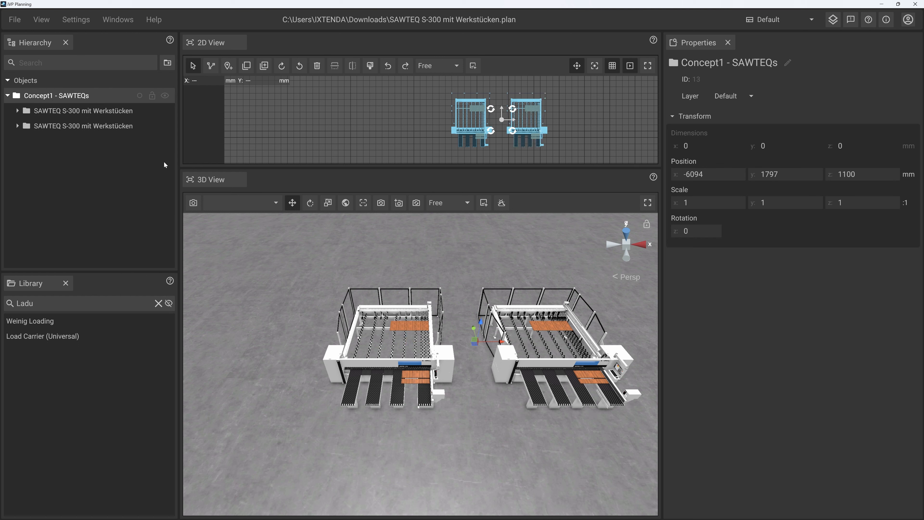
{"action": "left_click_drag", "start_coordinate": [511, 123], "coordinate": [534, 122]}
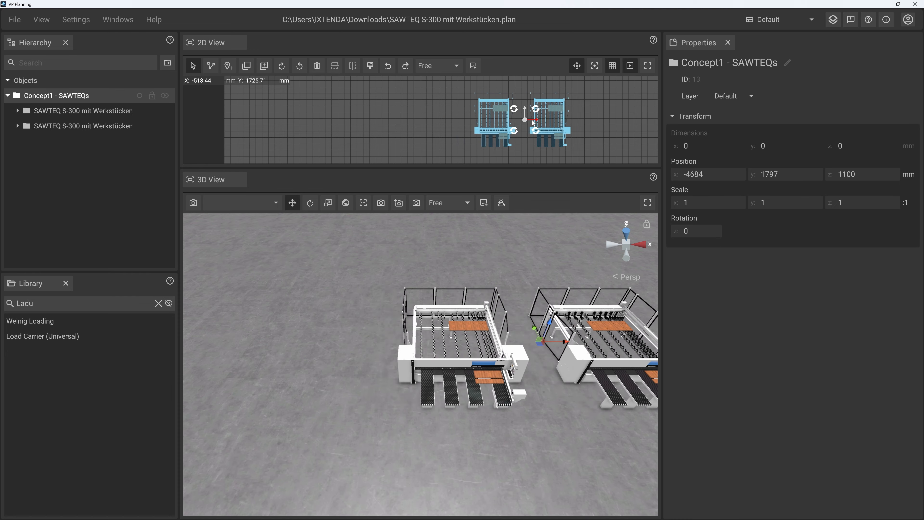
Set the X and Y position of the "Concept1 - SAWTEQs" folder to 0 mm.
{"action": "left_click", "coordinate": [714, 175]}
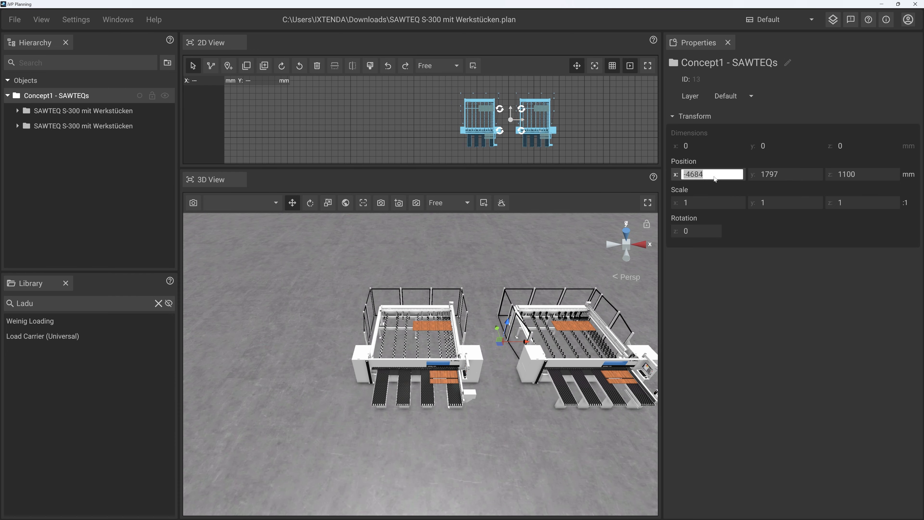
{"action": "type", "text": "0"}
{"action": "key", "text": "Tab"}
{"action": "type", "text": "0"}
{"action": "key", "text": "Return"}
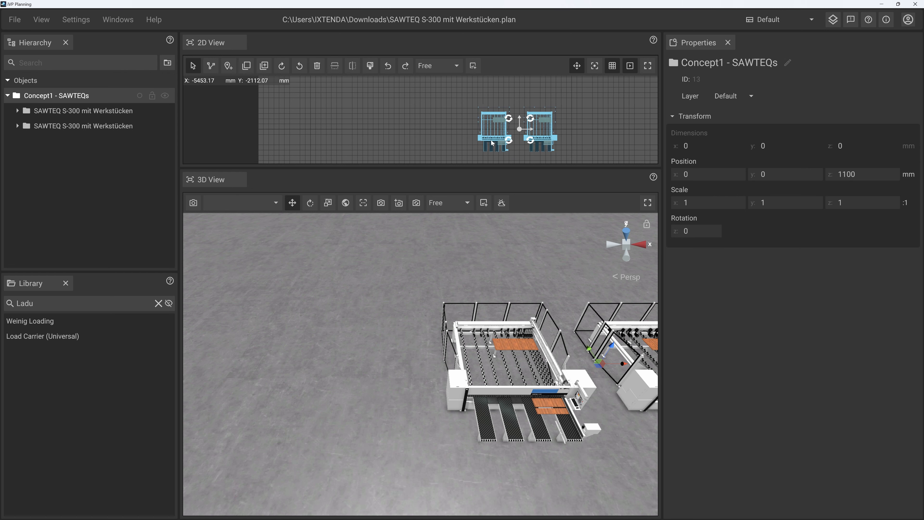
Deselect the folder and inspect both repositioned machines in the 2D and 3D views.
{"action": "scroll", "coordinate": [492, 143], "scroll_direction": "down", "scroll_amount": 2}
{"action": "middle_click_drag", "start_coordinate": [433, 140], "coordinate": [353, 132]}
{"action": "scroll", "coordinate": [429, 126], "scroll_direction": "up", "scroll_amount": 3}
{"action": "left_click", "coordinate": [498, 149]}
{"action": "middle_click_drag", "start_coordinate": [504, 136], "coordinate": [479, 119]}
{"action": "scroll", "coordinate": [477, 120], "scroll_direction": "up", "scroll_amount": 1}
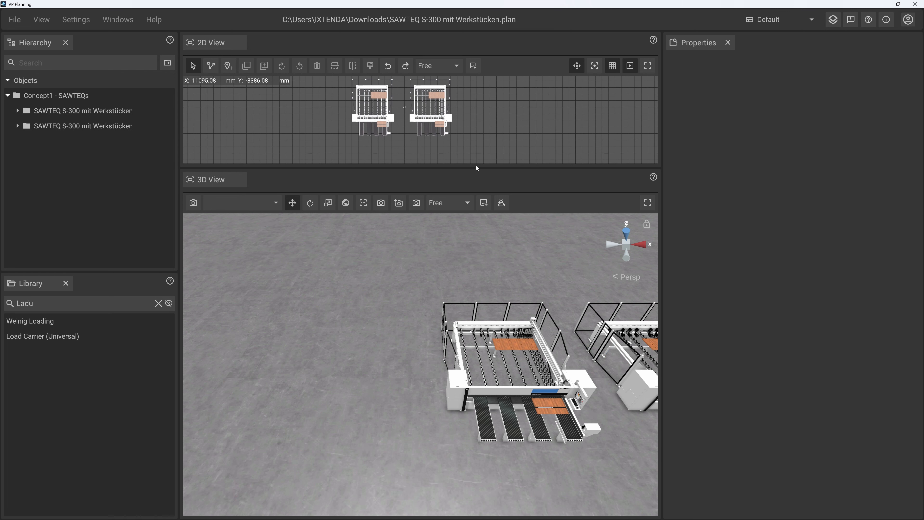
{"action": "scroll", "coordinate": [465, 143], "scroll_direction": "up", "scroll_amount": 1}
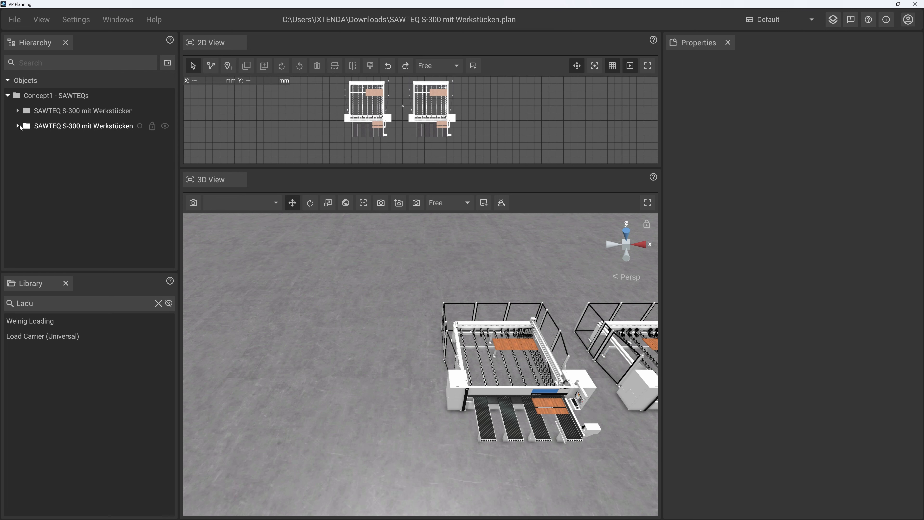
{"action": "middle_click_drag", "start_coordinate": [563, 452], "coordinate": [423, 397]}
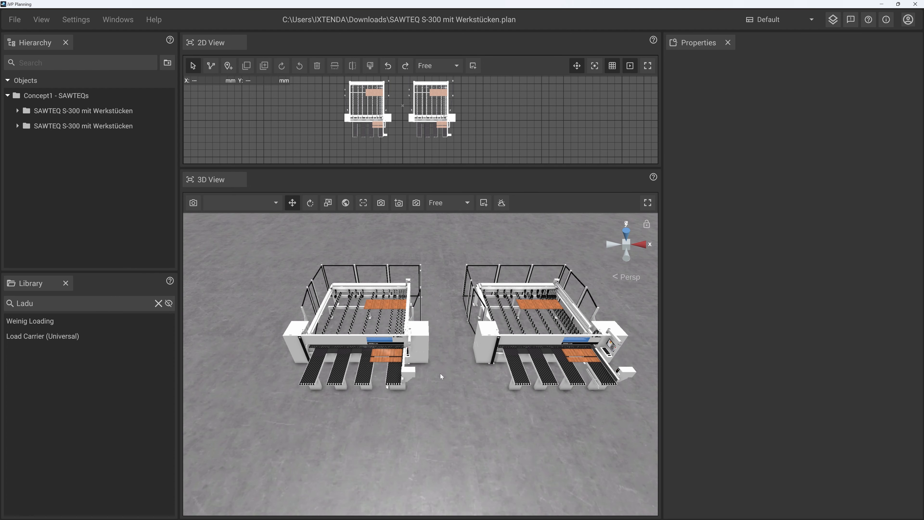
Select a front workpiece on the first machine in the 3D view and step the selection up to its parent machine.
{"action": "left_click", "coordinate": [387, 357]}
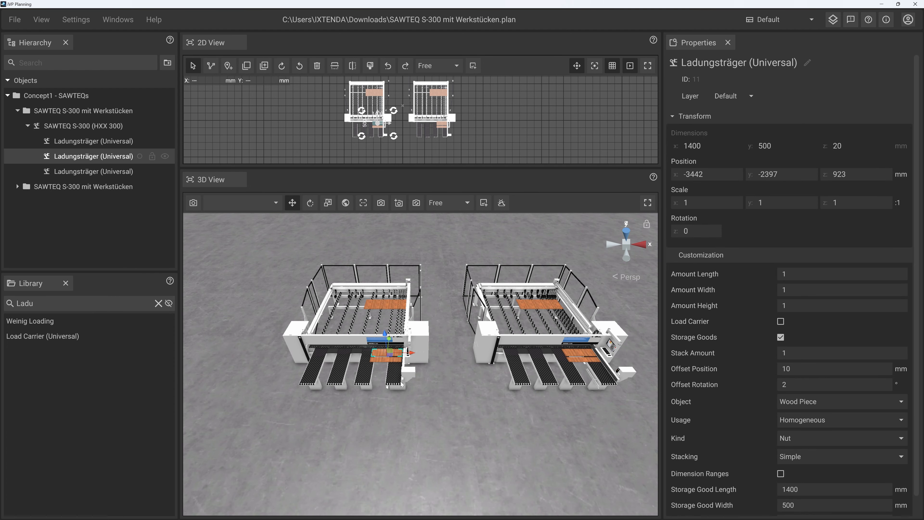
{"action": "left_click", "coordinate": [403, 405]}
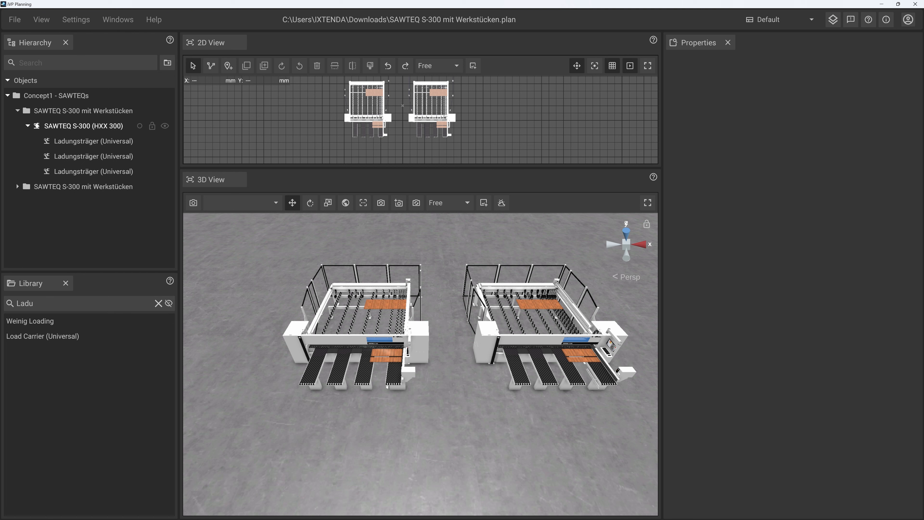
{"action": "left_click", "coordinate": [383, 357]}
{"action": "key", "text": "y"}
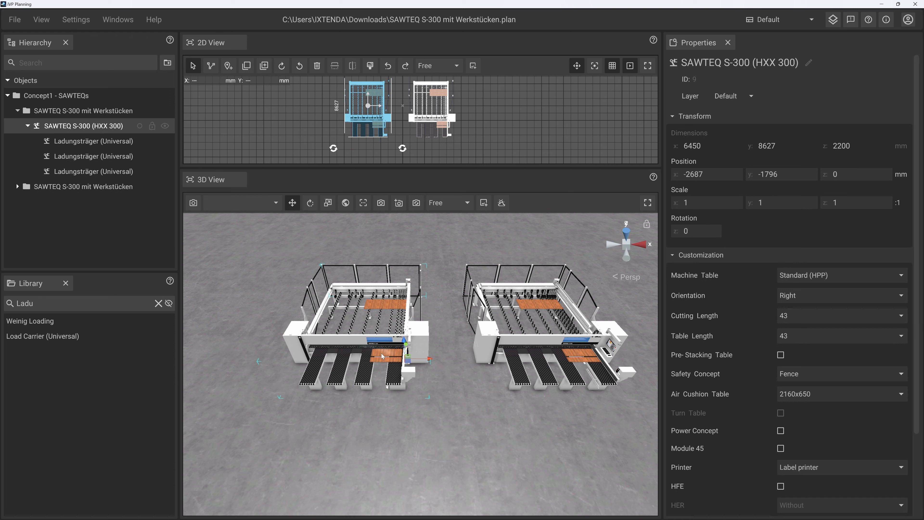
{"action": "left_click", "coordinate": [461, 408]}
{"action": "scroll", "coordinate": [420, 370], "scroll_direction": "down", "scroll_amount": 4}
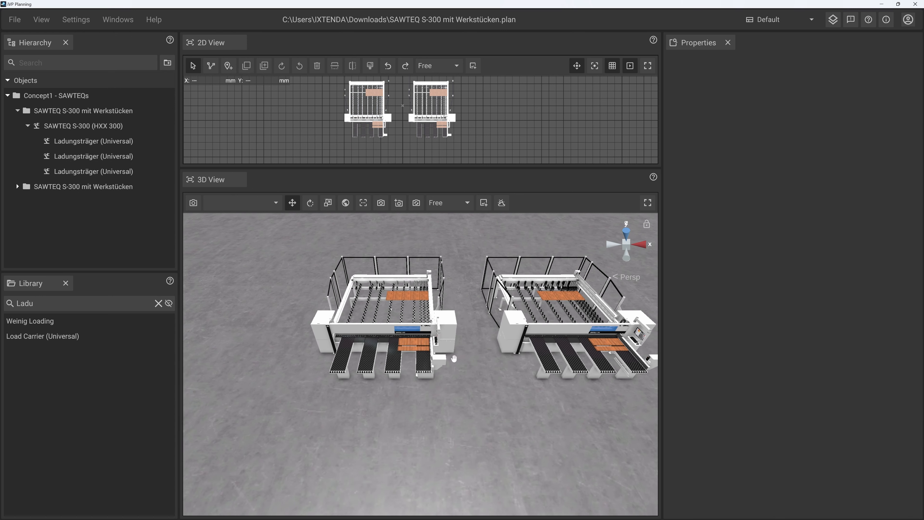
{"action": "left_click", "coordinate": [418, 349]}
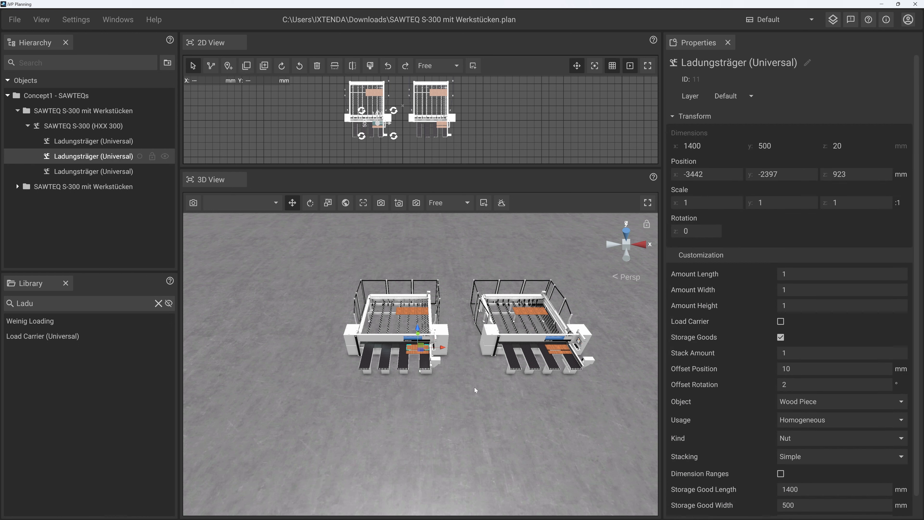
{"action": "left_click", "coordinate": [470, 395]}
Select the second machine by stepping up from its front workpiece, and move it along X to about 6608 mm.
{"action": "left_click", "coordinate": [556, 350]}
{"action": "key", "text": "y"}
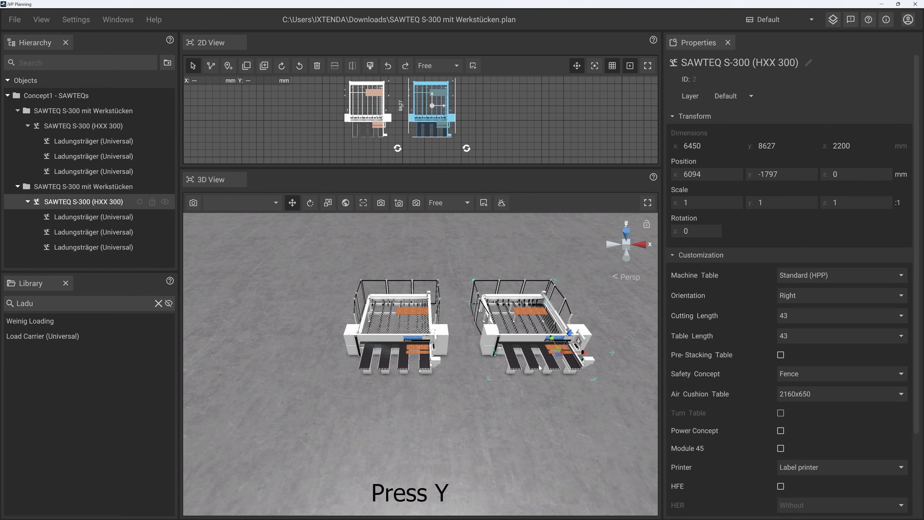
{"action": "left_click_drag", "start_coordinate": [583, 357], "coordinate": [586, 385]}
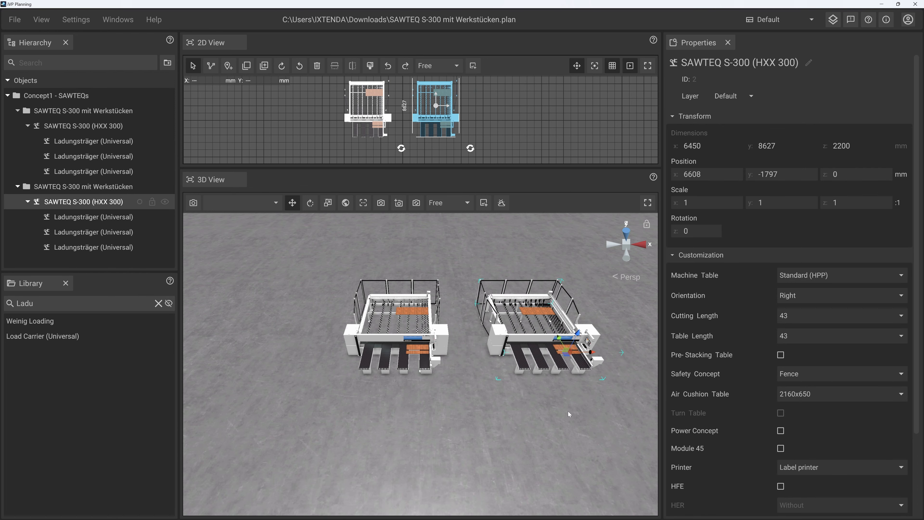
Select the second machine's "SAWTEQ S-300 mit Werkstücken" folder and its parent "Concept1 - SAWTEQs", and view the layout from farther away.
{"action": "left_click", "coordinate": [54, 193]}
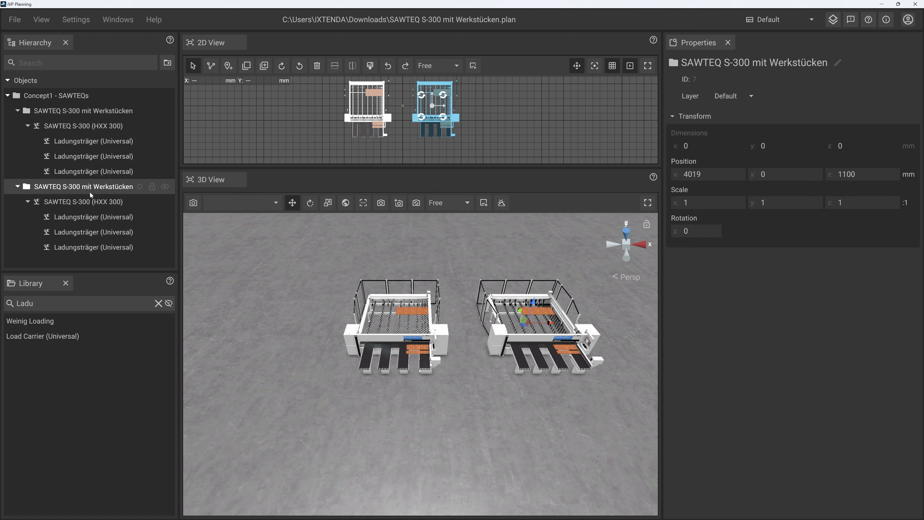
{"action": "key", "text": "Up"}
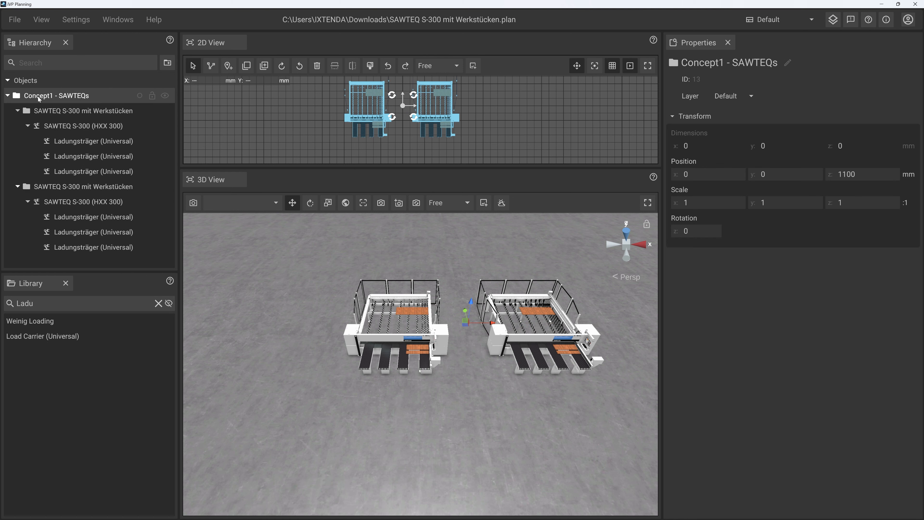
{"action": "left_click", "coordinate": [489, 402]}
{"action": "middle_click_drag", "start_coordinate": [468, 358], "coordinate": [441, 352]}
{"action": "right_click_drag", "start_coordinate": [441, 352], "coordinate": [444, 415]}
{"action": "scroll", "coordinate": [443, 415], "scroll_direction": "down", "scroll_amount": 3}
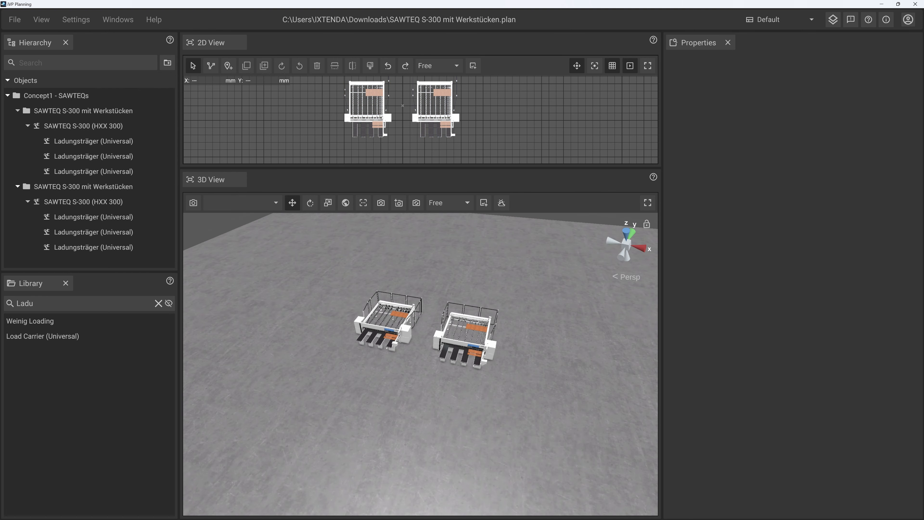
Collapse and duplicate the "Concept1 - SAWTEQs" folder, placing the copy at about X 24962 mm, Y -132 mm.
{"action": "left_click", "coordinate": [8, 96]}
{"action": "left_click", "coordinate": [55, 98]}
{"action": "key", "text": "ctrl+d"}
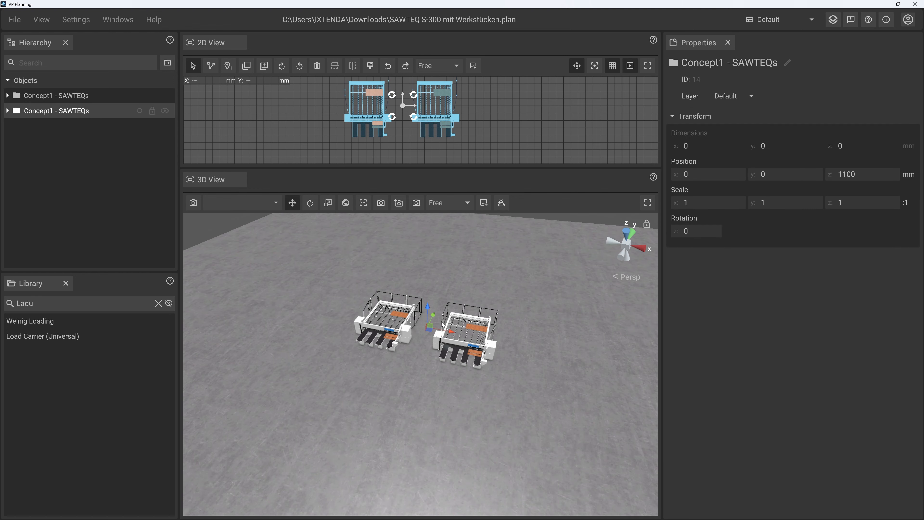
{"action": "left_click_drag", "start_coordinate": [403, 108], "coordinate": [585, 106]}
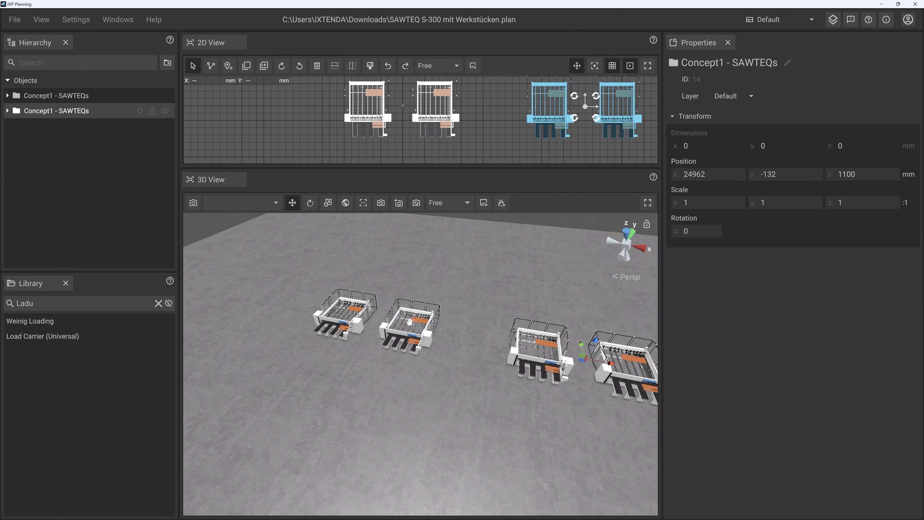
Duplicate the folder again, place this copy behind the others at about X 9927 mm, Y 27193 mm, and collapse the middle folder.
{"action": "key", "text": "ctrl+d"}
{"action": "left_click_drag", "start_coordinate": [463, 364], "coordinate": [413, 257]}
{"action": "left_click", "coordinate": [414, 351]}
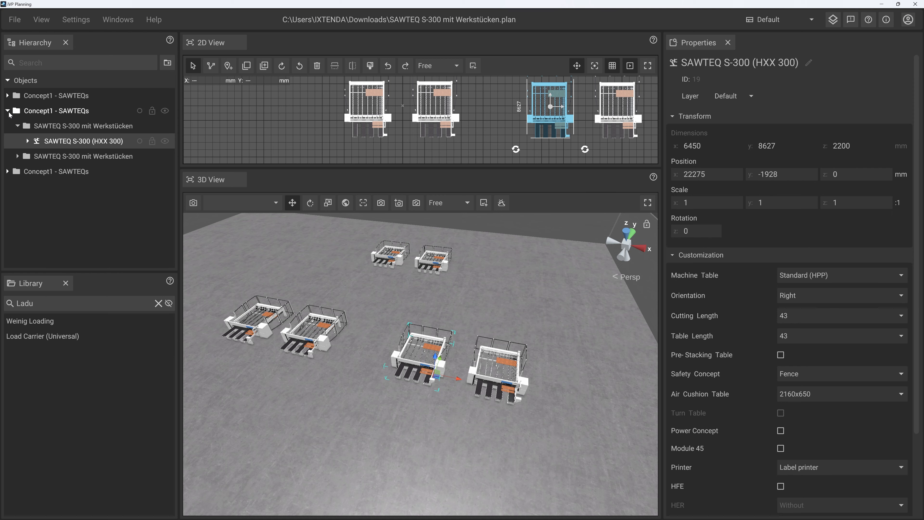
{"action": "left_click", "coordinate": [8, 112]}
{"action": "left_click", "coordinate": [460, 397]}
{"action": "right_click_drag", "start_coordinate": [507, 378], "coordinate": [541, 374]}
{"action": "scroll", "coordinate": [541, 374], "scroll_direction": "down", "scroll_amount": 3}
{"action": "scroll", "coordinate": [453, 341], "scroll_direction": "up", "scroll_amount": 5}
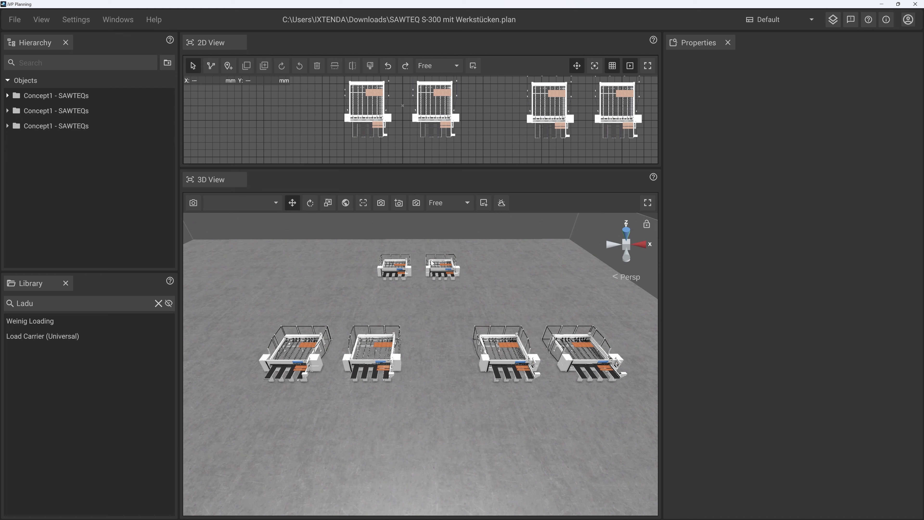
Step the selection up from a rear group workpiece to its "Concept1 - SAWTEQs" folder and move the group slightly along X.
{"action": "left_click", "coordinate": [403, 268]}
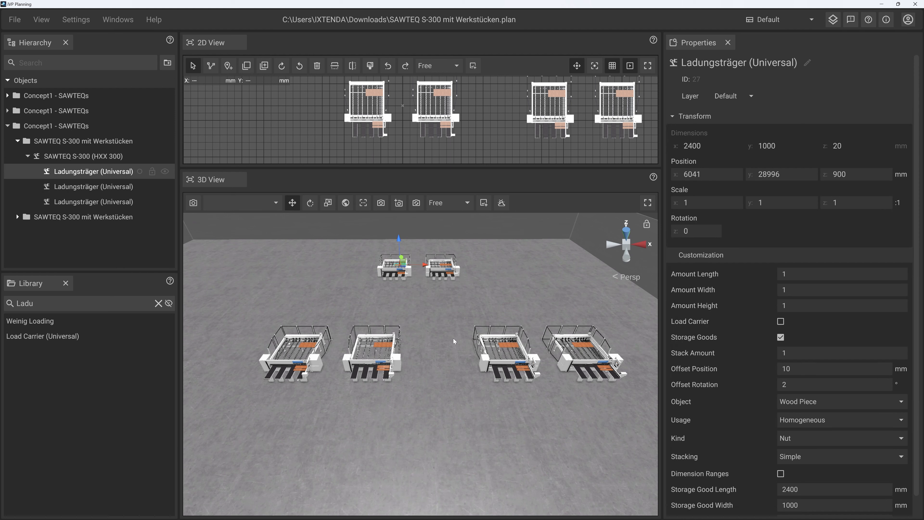
{"action": "key", "text": "y"}
{"action": "key", "text": "y"}
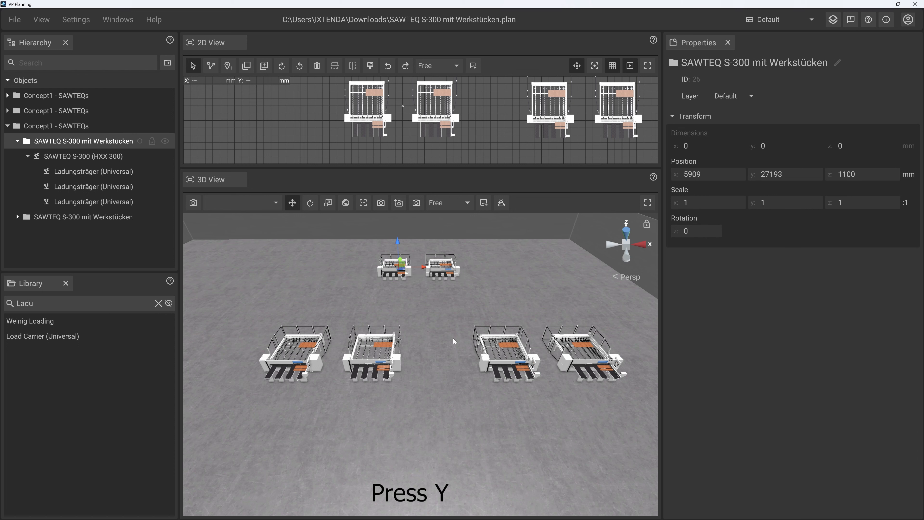
{"action": "key", "text": "y"}
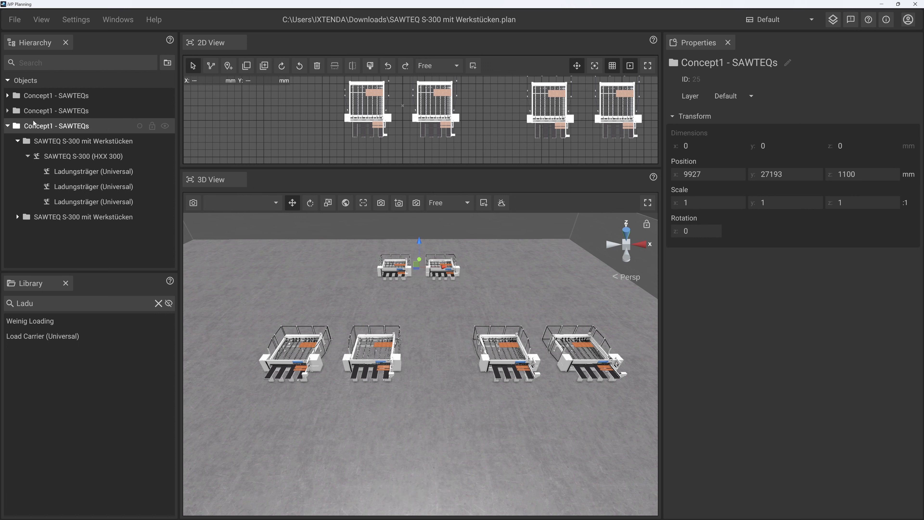
{"action": "left_click_drag", "start_coordinate": [444, 269], "coordinate": [463, 297]}
Select the second machine of the original group via its workpiece and move it along X to about 7170 mm.
{"action": "left_click", "coordinate": [384, 346]}
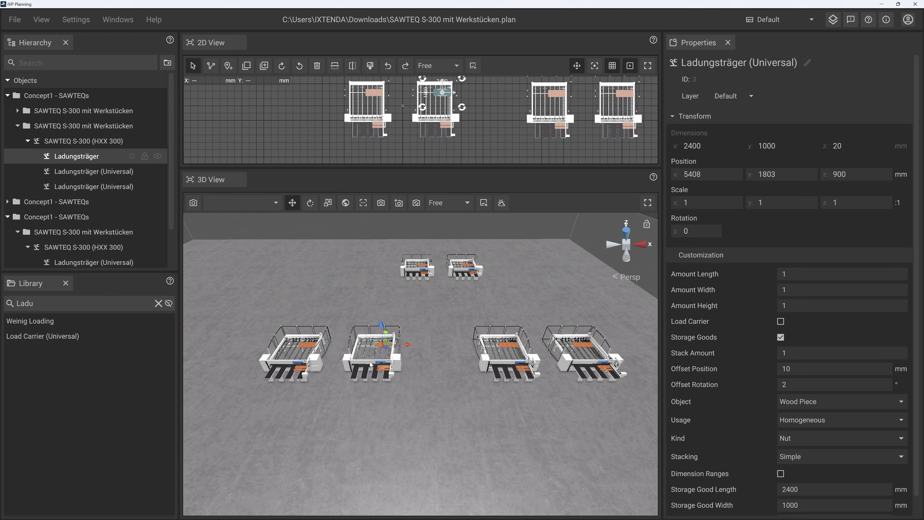
{"action": "key", "text": "y"}
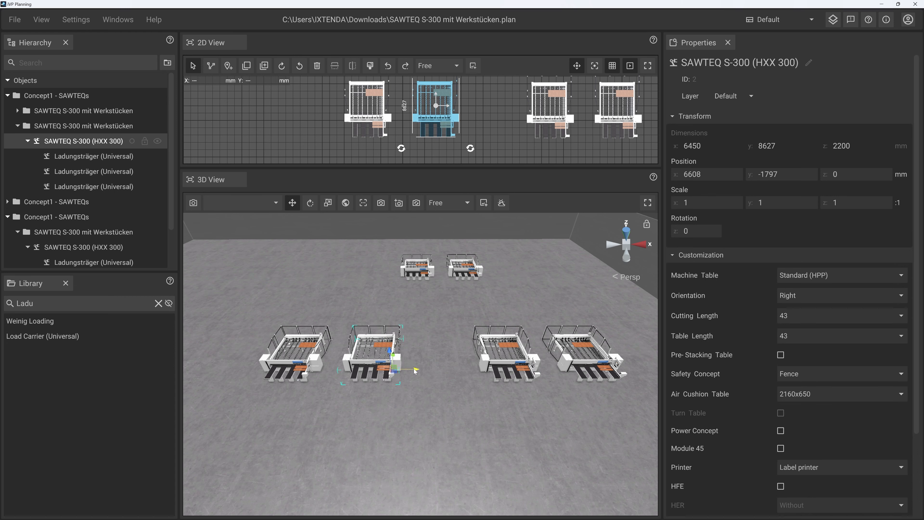
{"action": "left_click_drag", "start_coordinate": [416, 371], "coordinate": [494, 407]}
{"action": "left_click", "coordinate": [435, 412]}
Examine the second machine of the original group up close and select the machine and its front workpiece individually.
{"action": "scroll", "coordinate": [448, 396], "scroll_direction": "down", "scroll_amount": 3}
{"action": "scroll", "coordinate": [450, 395], "scroll_direction": "up", "scroll_amount": 4}
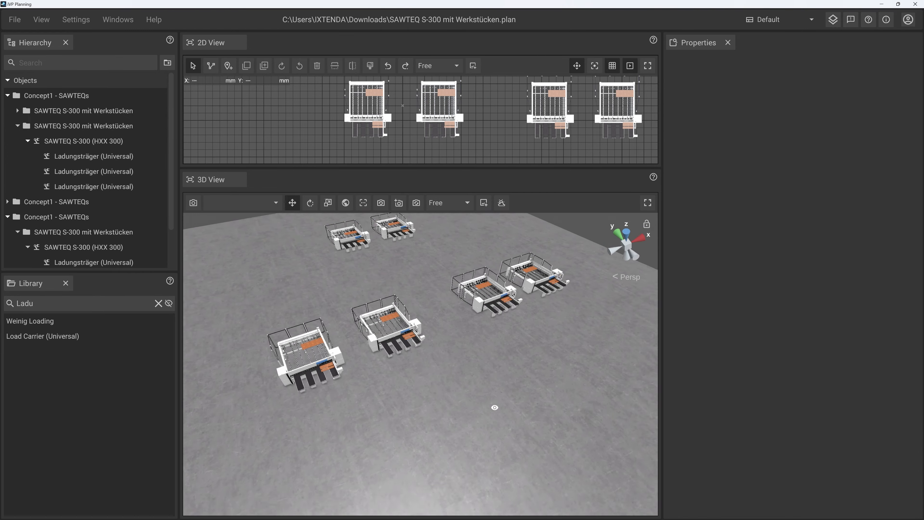
{"action": "scroll", "coordinate": [485, 390], "scroll_direction": "up", "scroll_amount": 5}
{"action": "right_click_drag", "start_coordinate": [495, 408], "coordinate": [433, 391]}
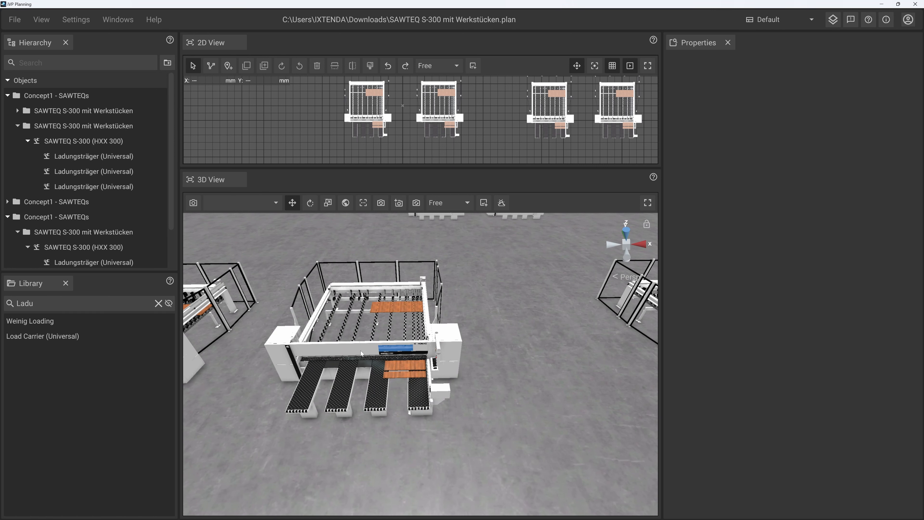
{"action": "left_click", "coordinate": [378, 349]}
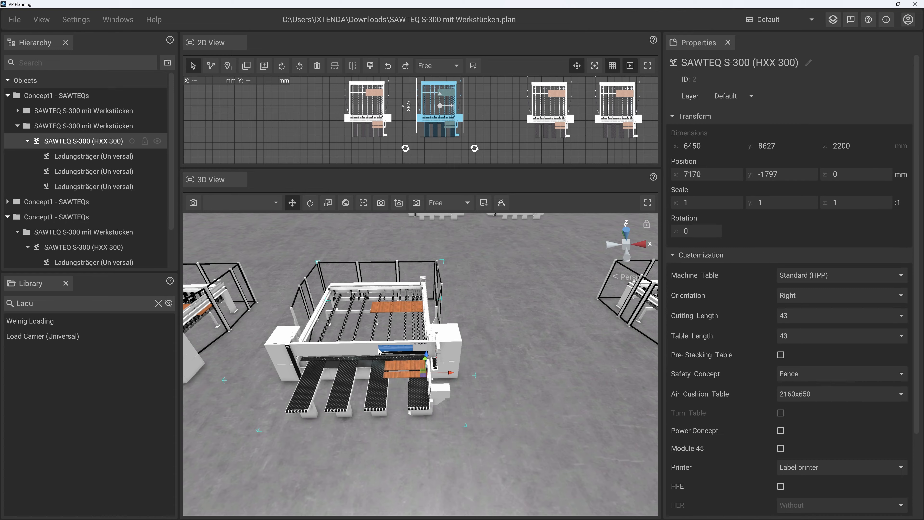
{"action": "left_click", "coordinate": [397, 369]}
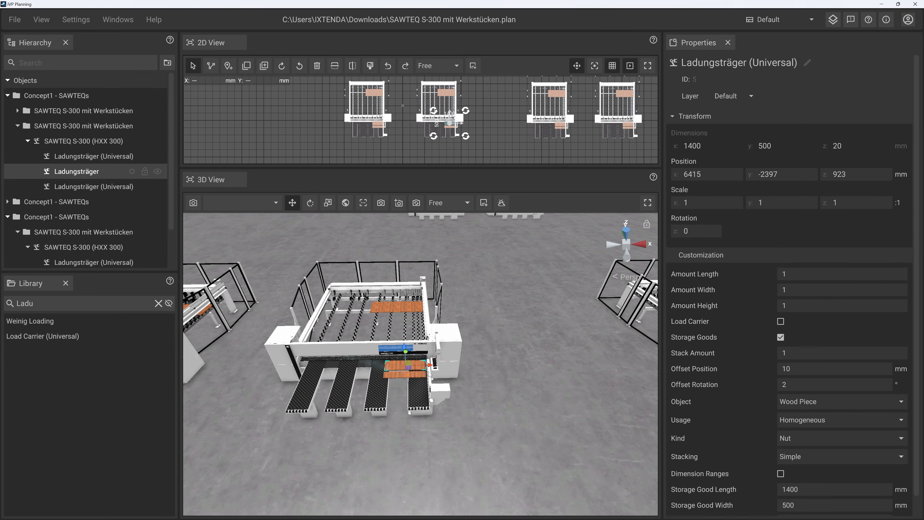
Inspect the layout of the three machine groups from different positions in the 3D view.
{"action": "scroll", "coordinate": [414, 368], "scroll_direction": "down", "scroll_amount": 10}
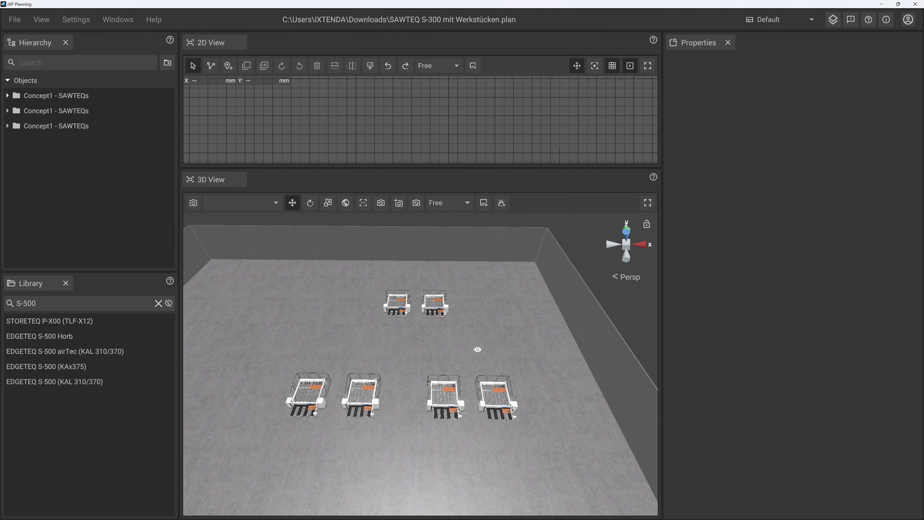
{"action": "right_click_drag", "start_coordinate": [475, 352], "coordinate": [477, 352]}
{"action": "key", "text": "a"}
{"action": "key", "text": "d"}
{"action": "key", "text": "w"}
{"action": "key", "text": "s"}
{"action": "key", "text": "d"}
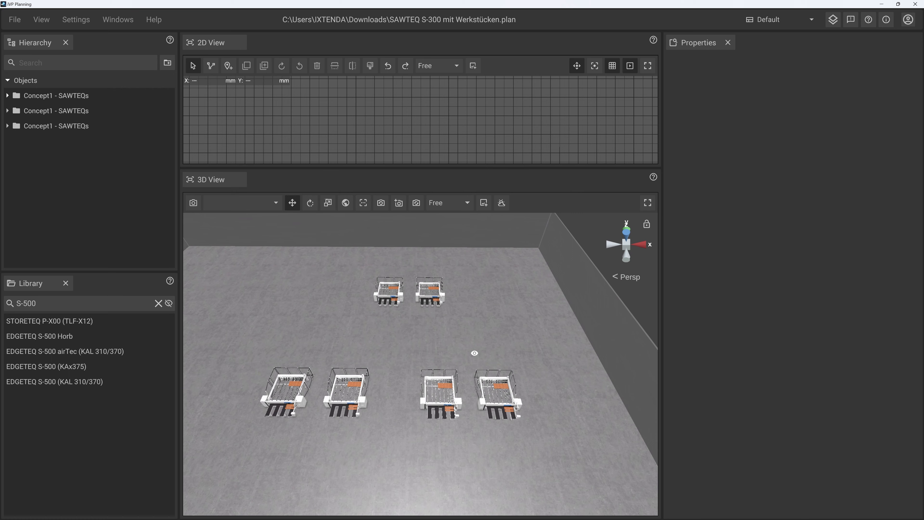
{"action": "key", "text": "a"}
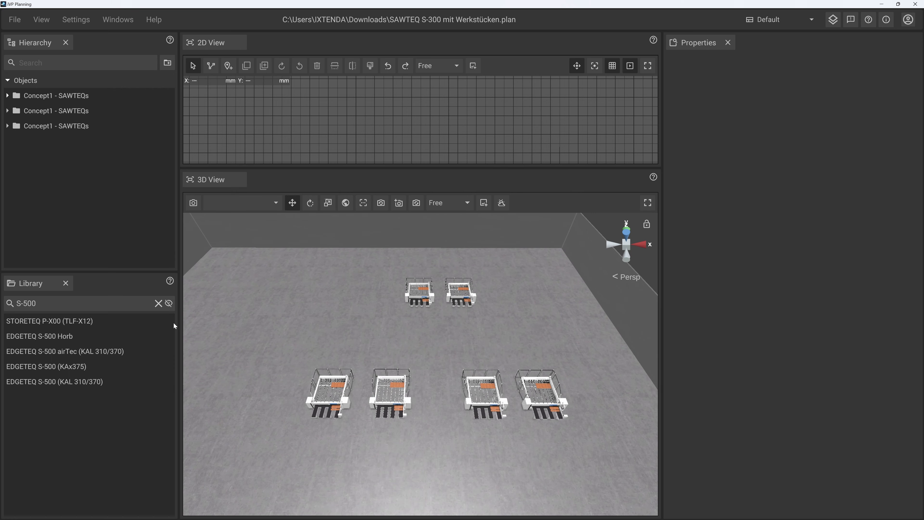
Place an EDGETEQ S-500 (KAx375) from the library beside the SAWTEQ groups at about X -20780 mm, Y 20546 mm.
{"action": "left_click", "coordinate": [144, 367]}
{"action": "left_click_drag", "start_coordinate": [288, 319], "coordinate": [278, 315]}
{"action": "right_click_drag", "start_coordinate": [348, 330], "coordinate": [365, 316]}
{"action": "key", "text": "w"}
{"action": "key", "text": "a"}
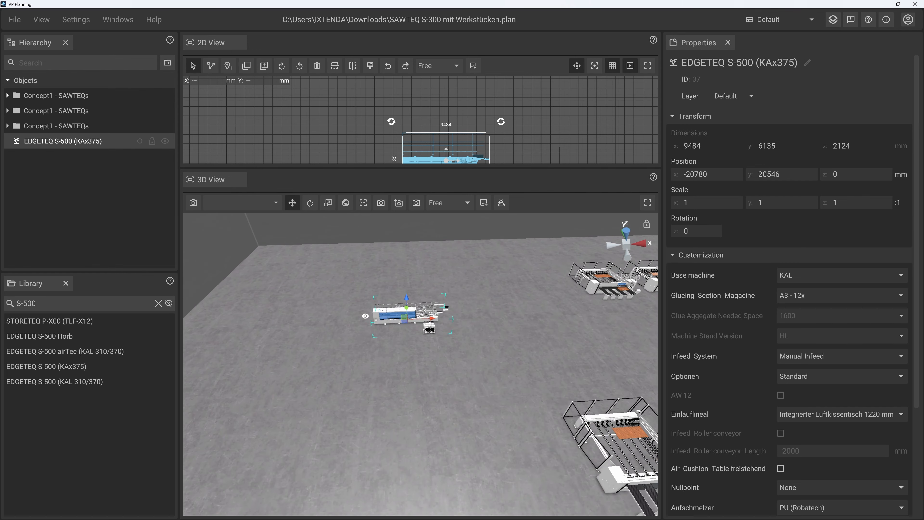
Set the EDGETEQ S-500's recirculation to LOOPTEQ O-400 and bring up its additional O-400 options.
{"action": "scroll", "coordinate": [773, 346], "scroll_direction": "down", "scroll_amount": 4}
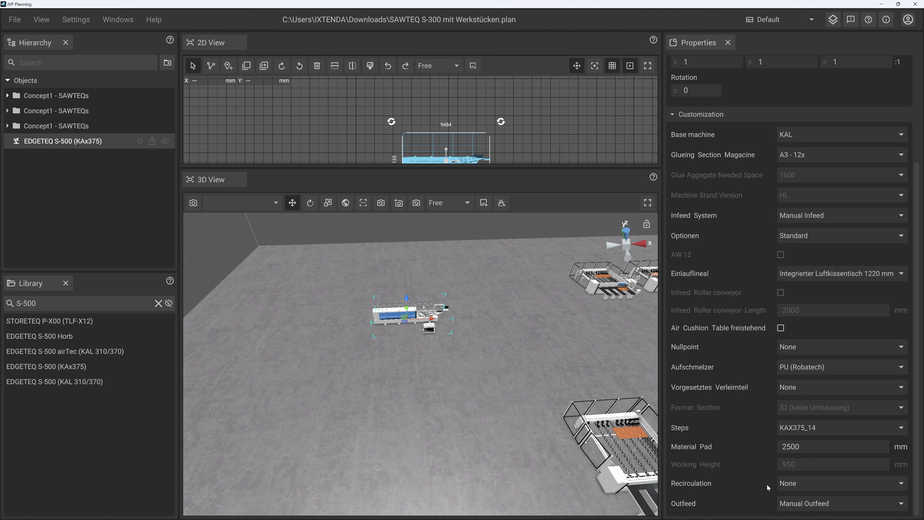
{"action": "right_click_drag", "start_coordinate": [420, 338], "coordinate": [497, 376]}
{"action": "key", "text": "w"}
{"action": "key", "text": "a"}
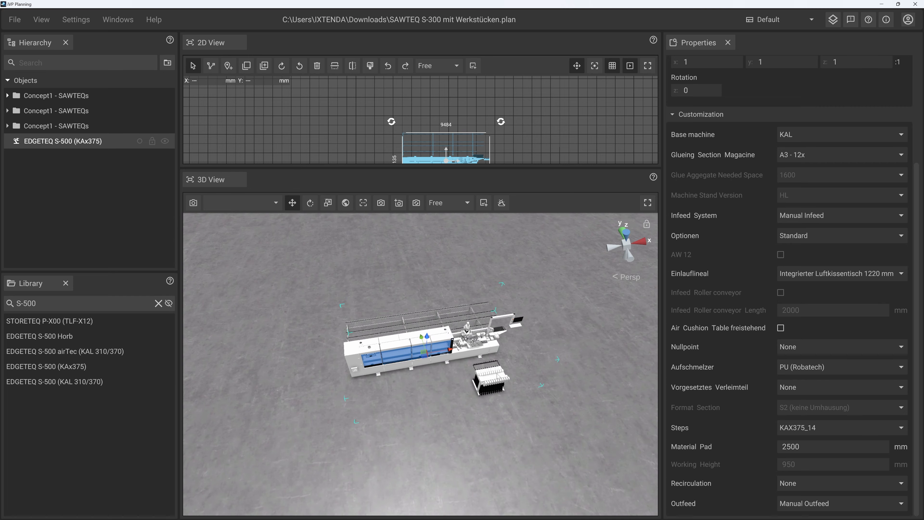
{"action": "left_click", "coordinate": [804, 483]}
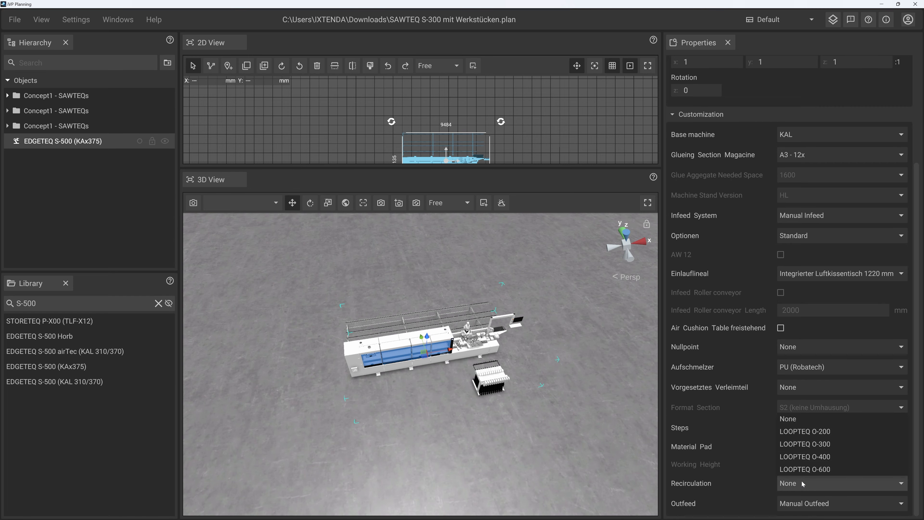
{"action": "left_click", "coordinate": [799, 459]}
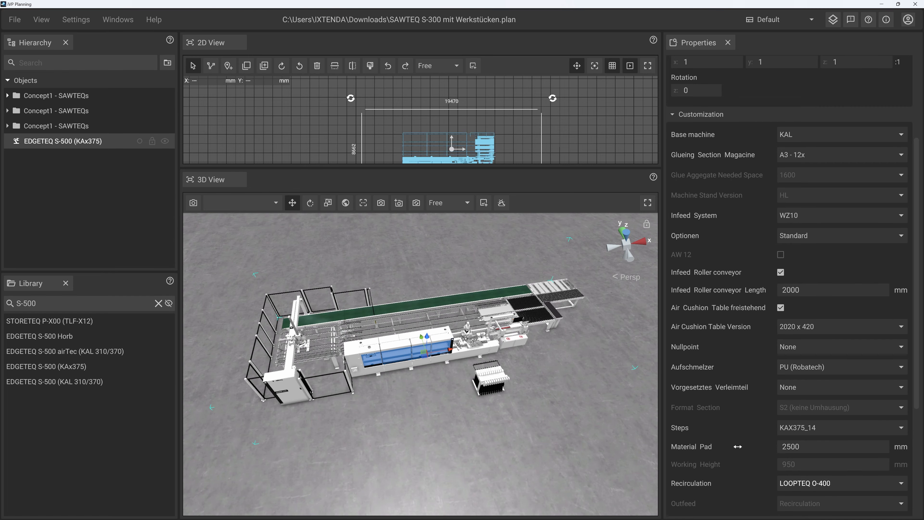
{"action": "scroll", "coordinate": [738, 441], "scroll_direction": "down", "scroll_amount": 1}
{"action": "scroll", "coordinate": [763, 453], "scroll_direction": "down", "scroll_amount": 6}
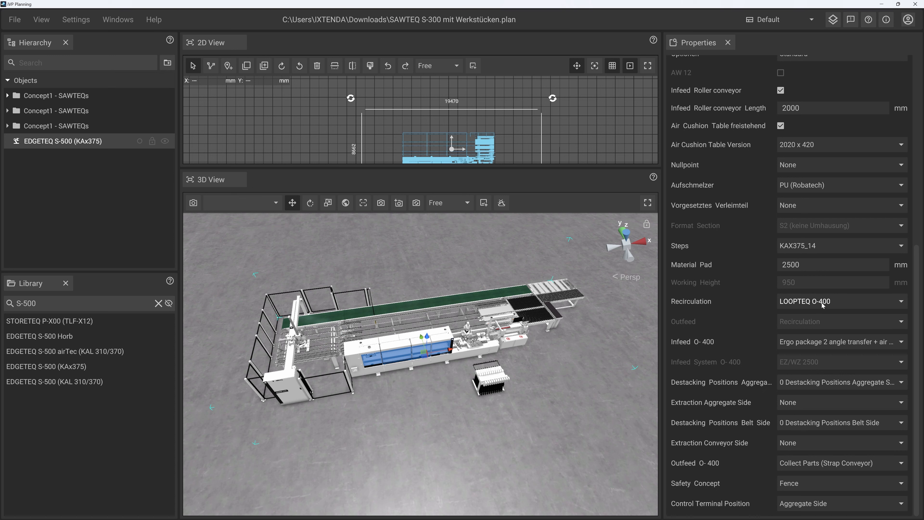
Reset the EDGETEQ S-500's recirculation to None, reassign LOOPTEQ O-400, and show the O-400 options.
{"action": "left_click", "coordinate": [805, 305]}
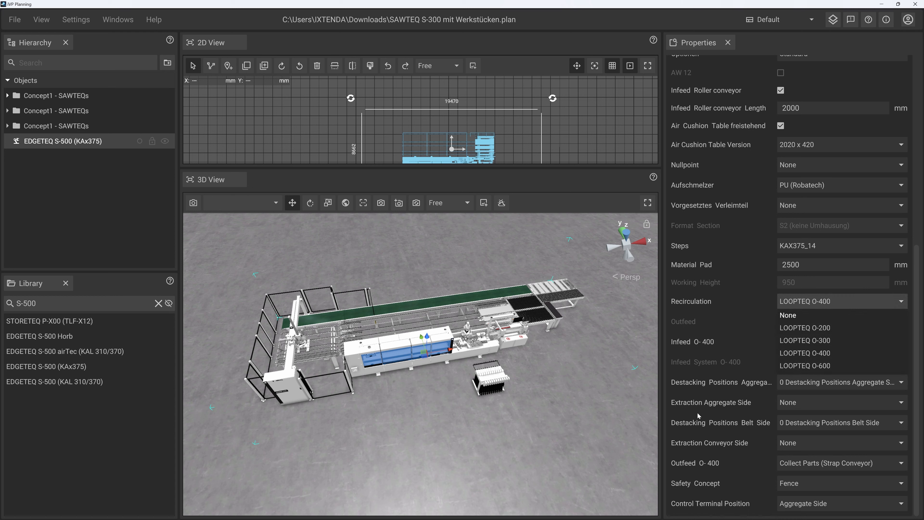
{"action": "left_click", "coordinate": [789, 314]}
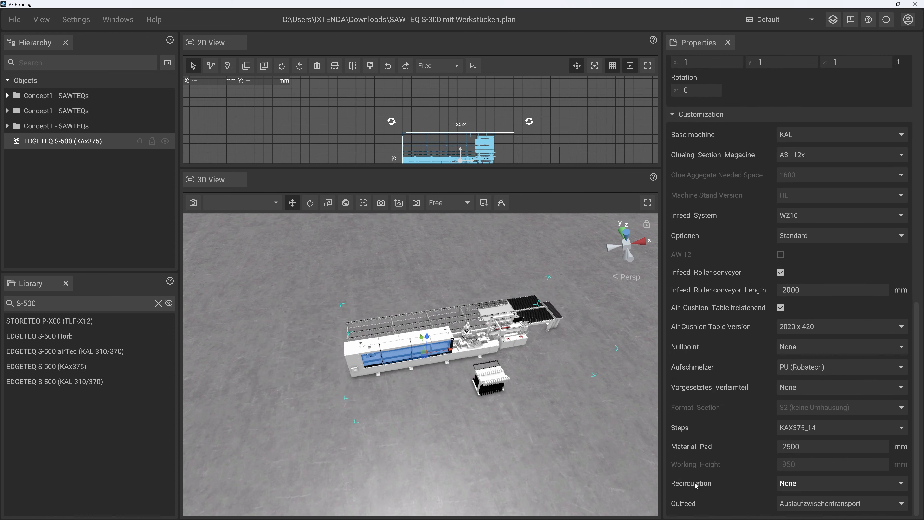
{"action": "left_click", "coordinate": [795, 488]}
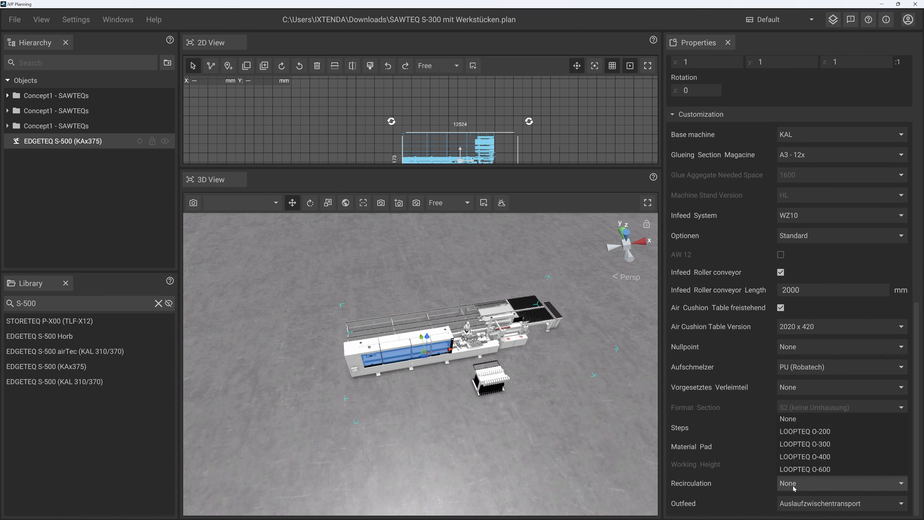
{"action": "left_click", "coordinate": [816, 459]}
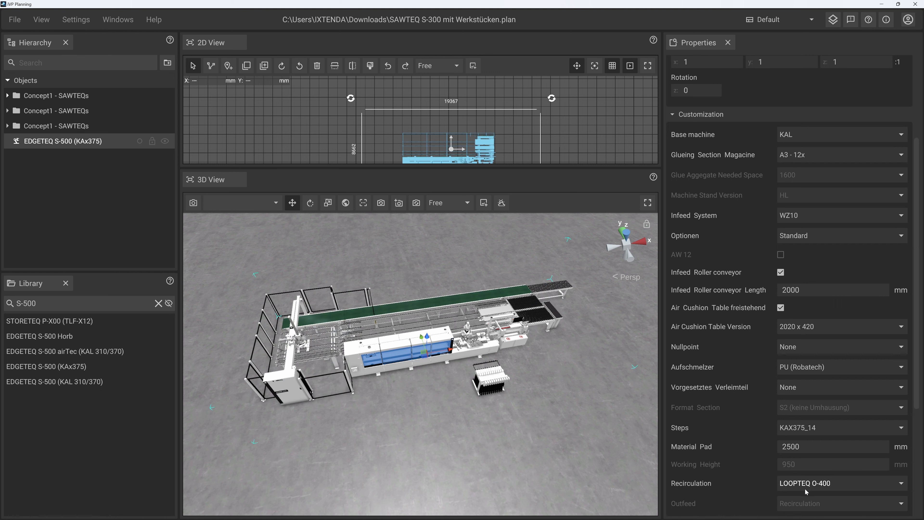
{"action": "scroll", "coordinate": [796, 490], "scroll_direction": "down", "scroll_amount": 5}
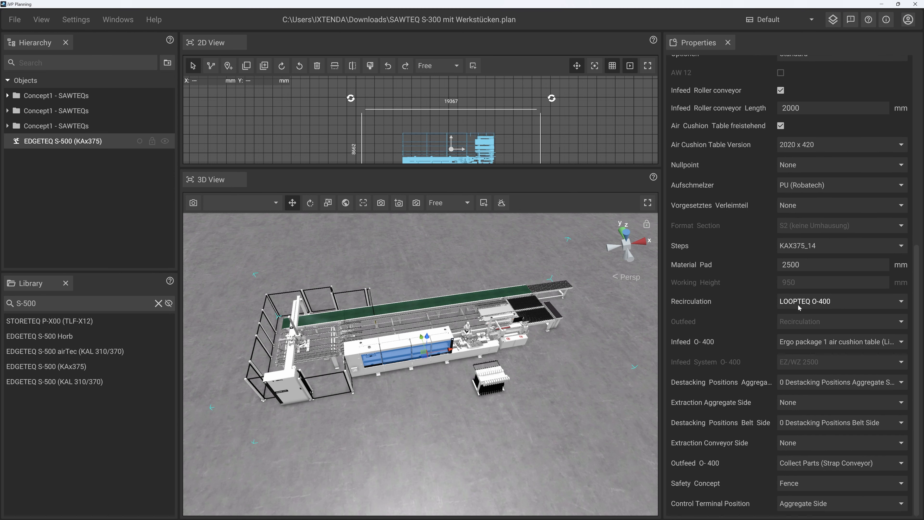